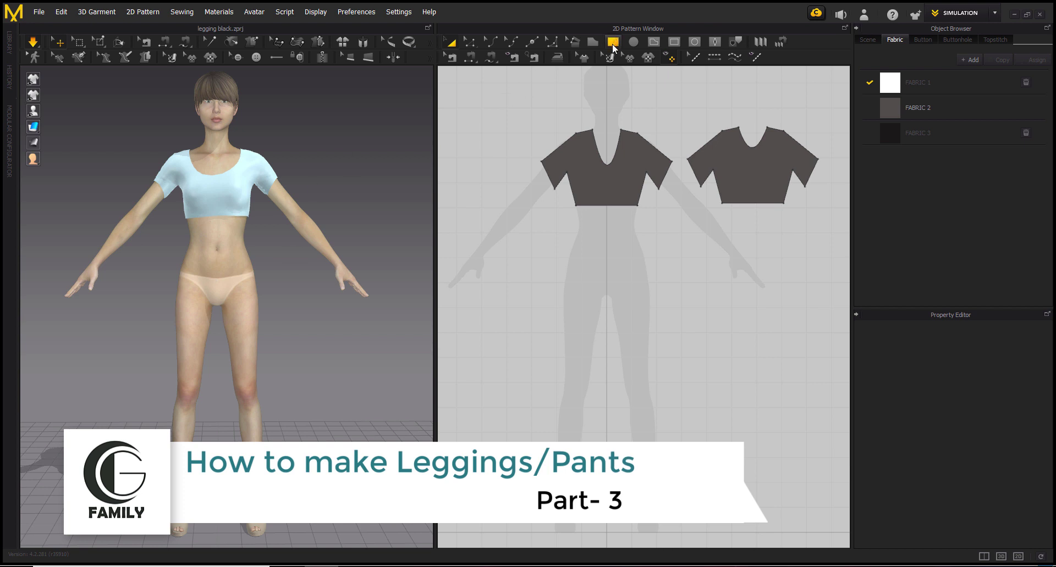
# Draw a closed five-point leg panel with the Polygon tool, running from waist corners through crotch to ankle
pyautogui.click(595, 41)
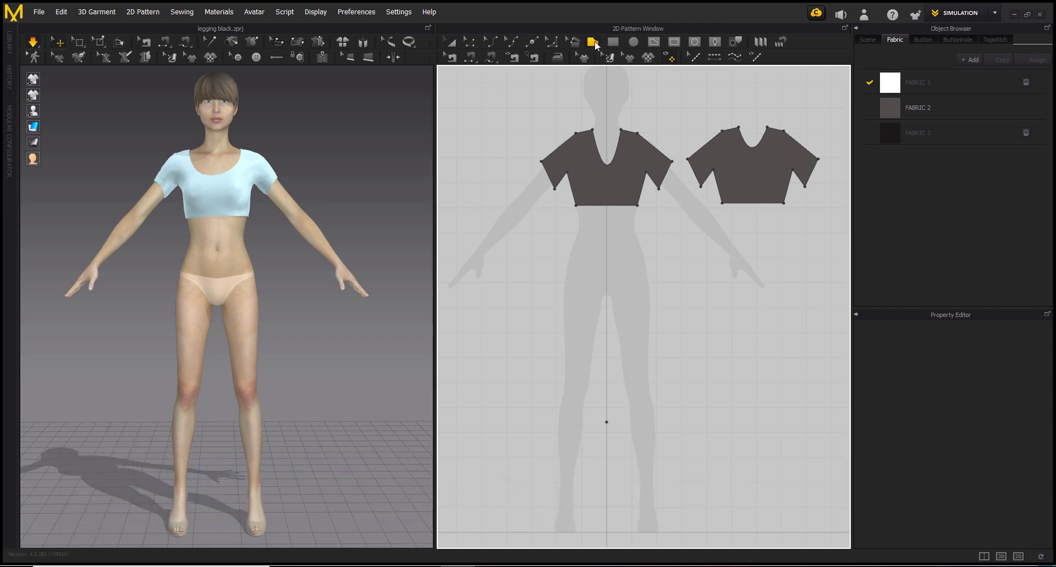
pyautogui.click(567, 250)
pyautogui.click(607, 250)
pyautogui.click(607, 299)
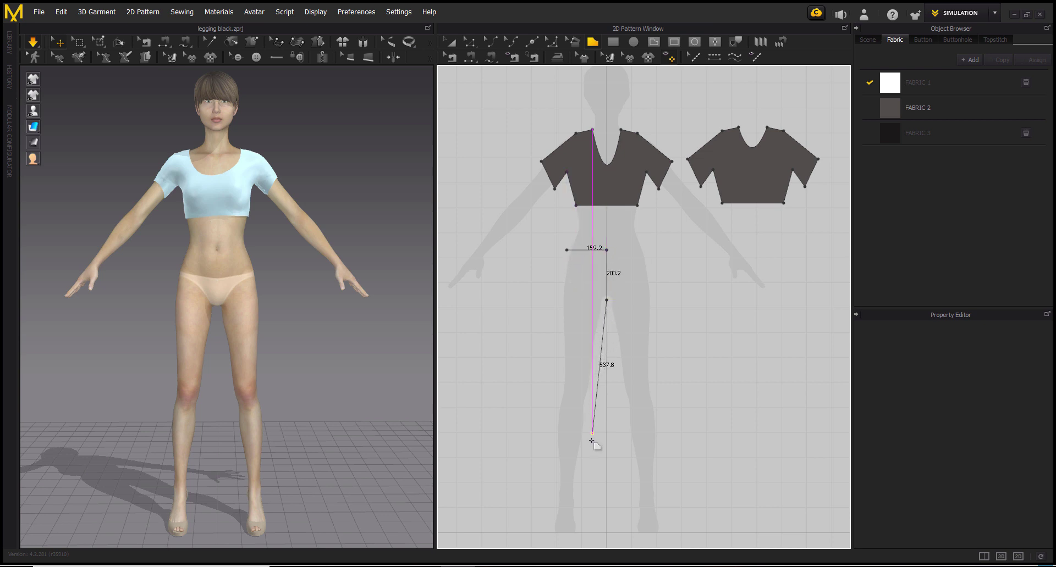
pyautogui.click(581, 493)
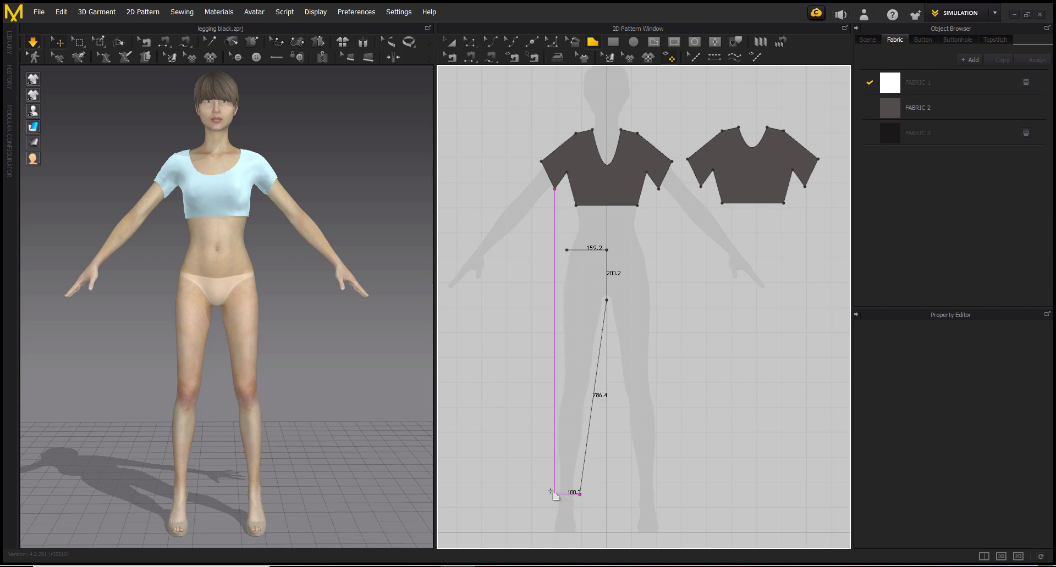
pyautogui.click(550, 494)
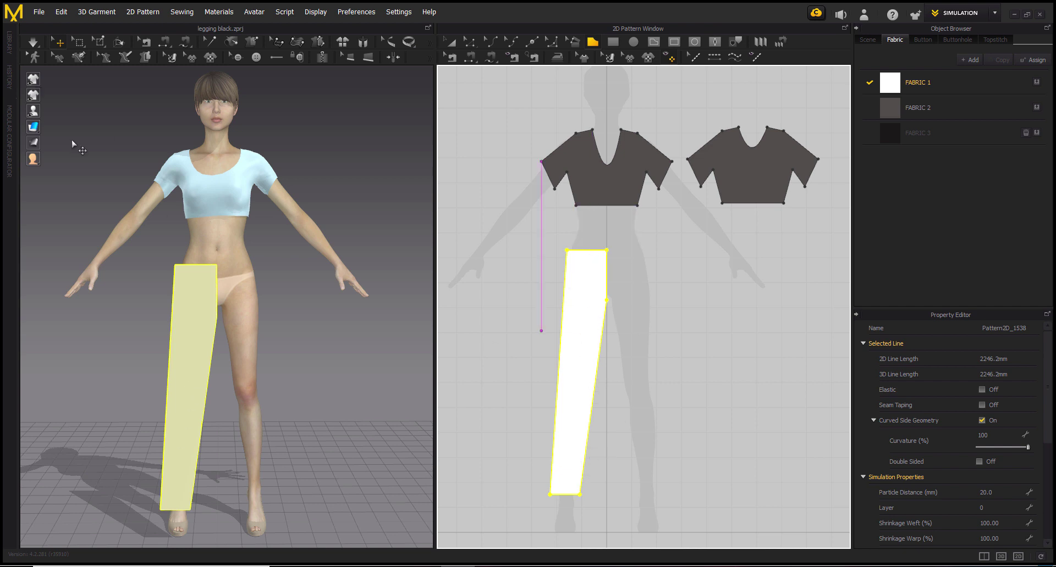
# Shift the leg panel along its depth axis so it sits in front of the avatar's leg
pyautogui.moveTo(242, 380)
pyautogui.mouseDown(button='right')
pyautogui.moveTo(125, 409)
pyautogui.moveTo(160, 406)
pyautogui.moveTo(212, 365)
pyautogui.mouseUp(button='right')
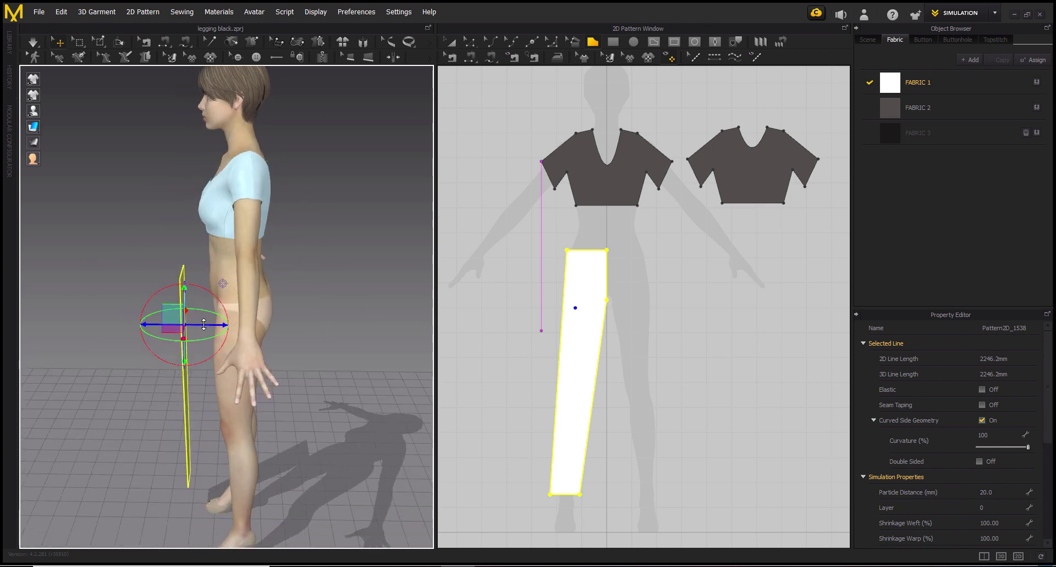
pyautogui.moveTo(205, 326); pyautogui.dragTo(215, 377)
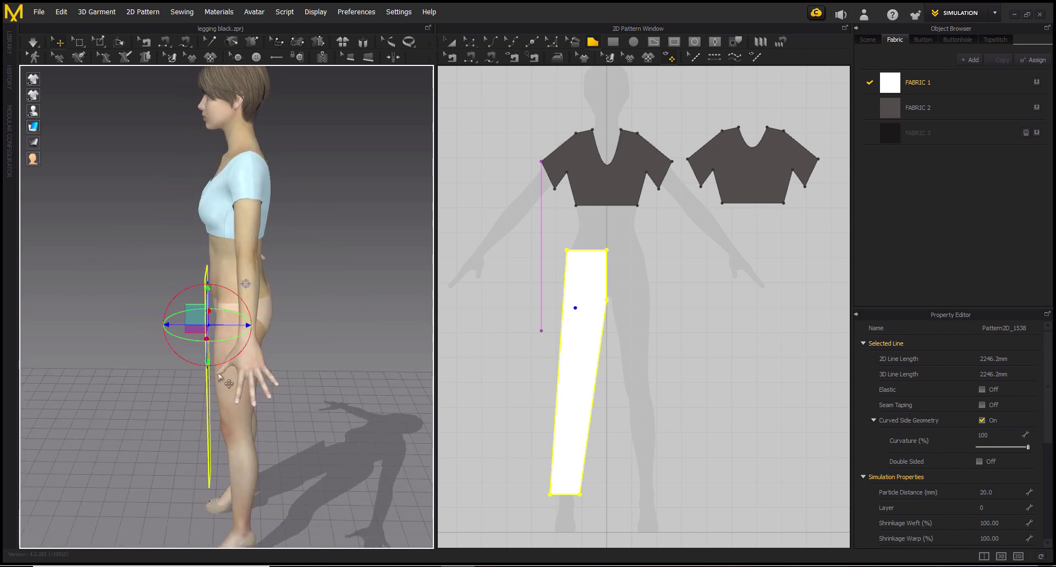
pyautogui.moveTo(215, 377); pyautogui.dragTo(302, 369, button='right')
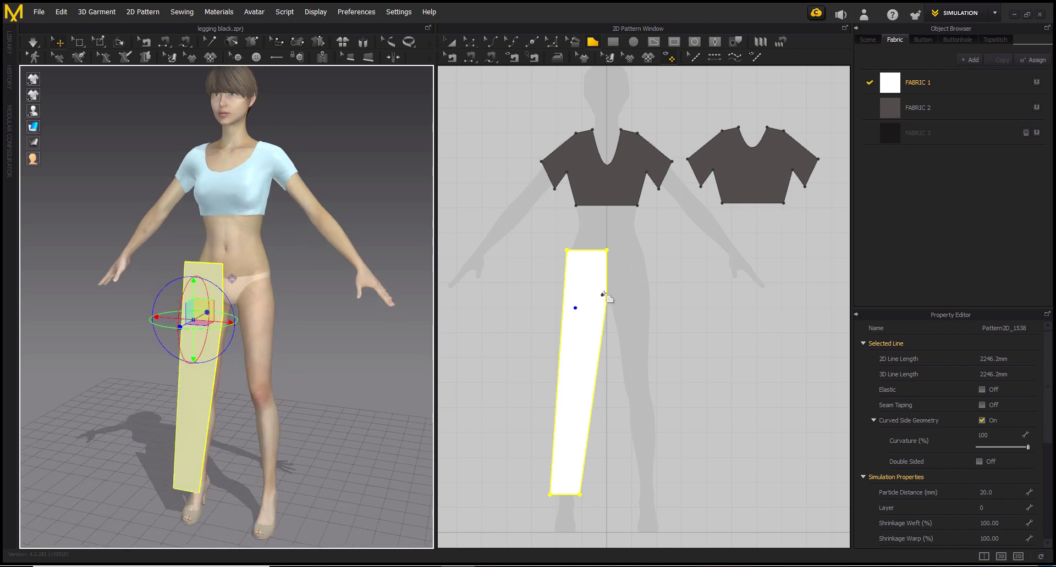
pyautogui.scroll(3, 603, 295)
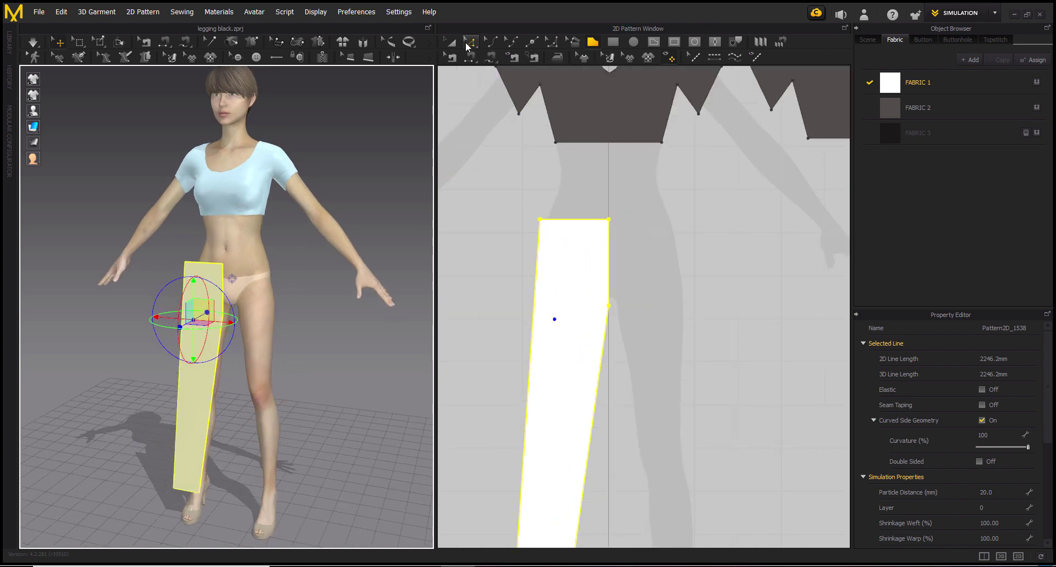
# Lower the panel's top waist edge slightly to shorten the piece
pyautogui.moveTo(515, 193); pyautogui.dragTo(652, 250)
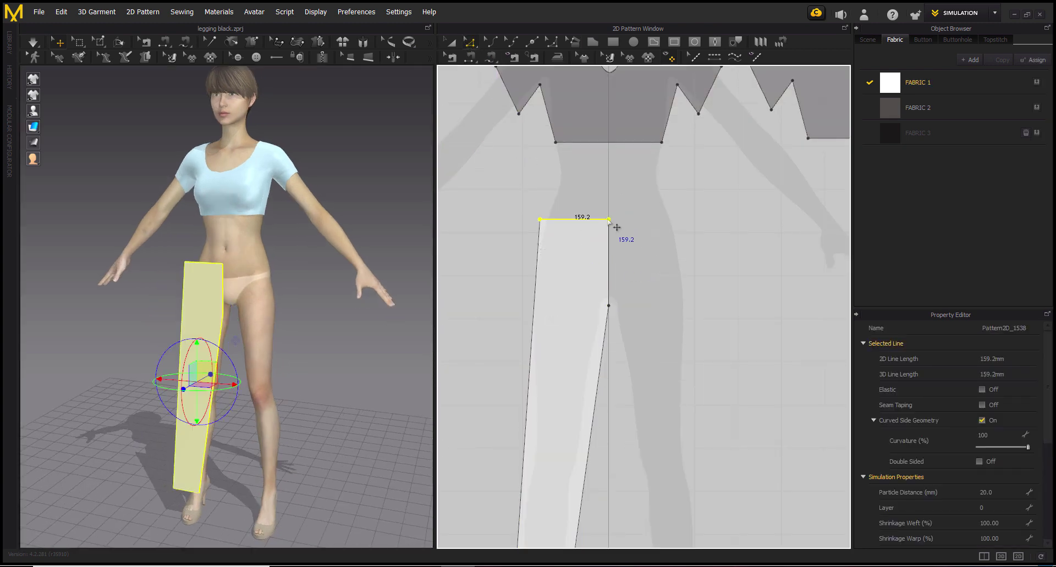
pyautogui.moveTo(608, 220); pyautogui.dragTo(609, 242)
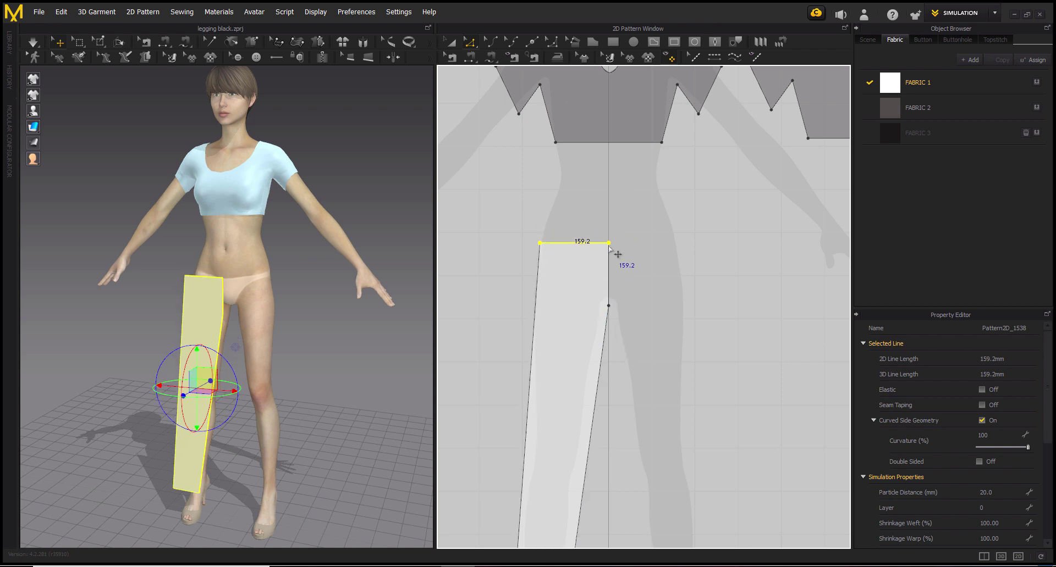
pyautogui.moveTo(632, 400); pyautogui.dragTo(610, 301, button='right')
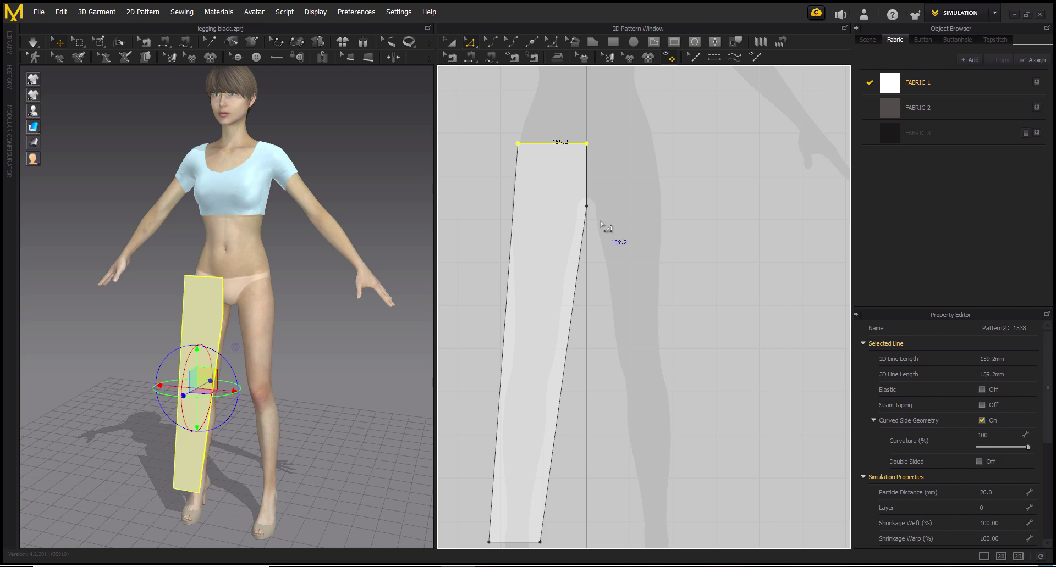
pyautogui.scroll(-1, 600, 221)
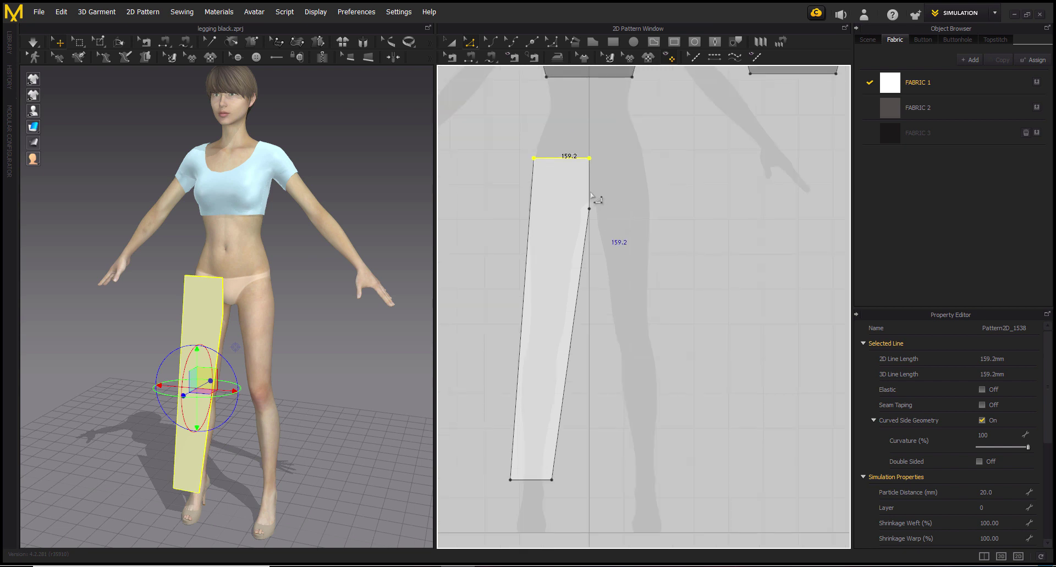
# Unfold the leg panel along its upper inner edge into a symmetric two-legged trouser piece
pyautogui.click(471, 48)
pyautogui.click(590, 185)
pyautogui.rightClick(590, 186)
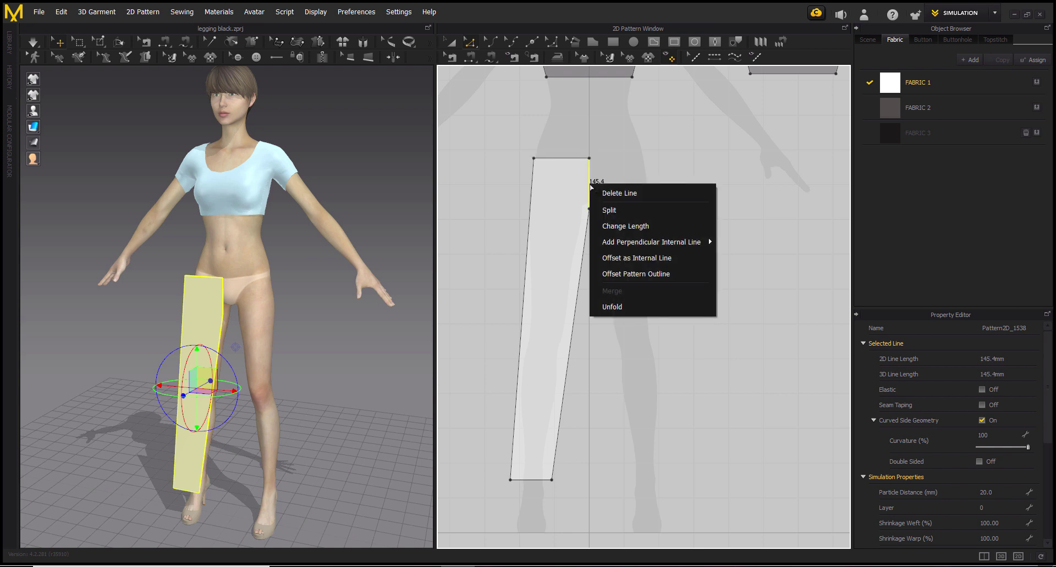
pyautogui.click(620, 302)
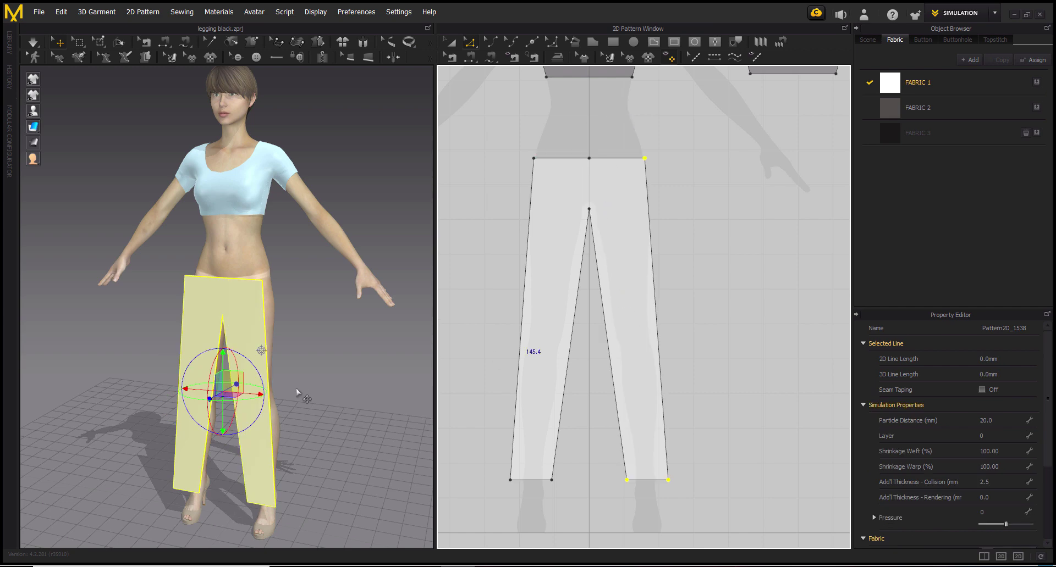
pyautogui.moveTo(301, 429)
pyautogui.mouseDown(button='right')
pyautogui.moveTo(266, 359)
pyautogui.moveTo(297, 361)
pyautogui.mouseUp(button='right')
pyautogui.scroll(3, 408, 342)
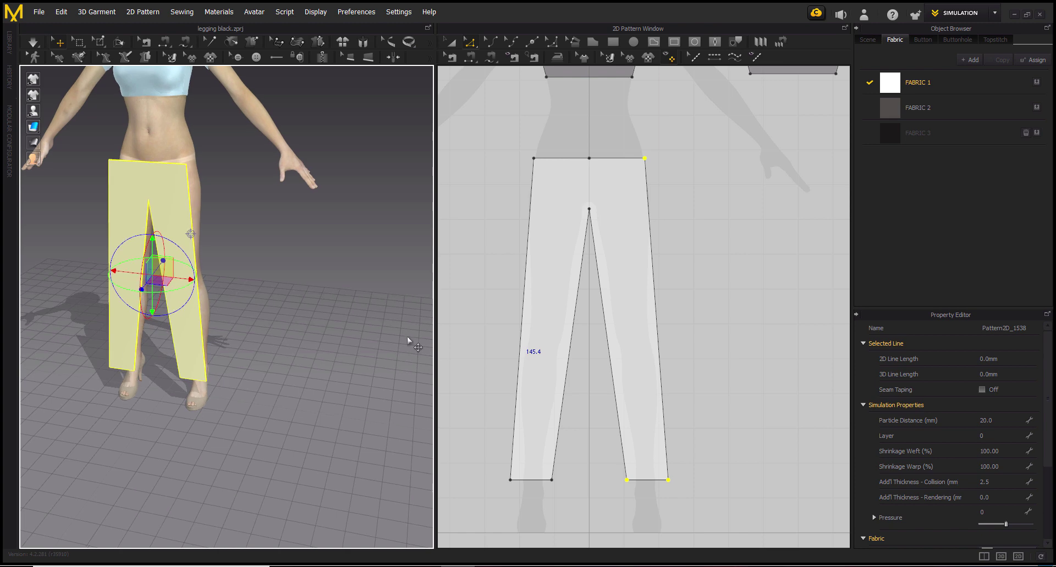
pyautogui.click(560, 320)
pyautogui.scroll(-2, 616, 315)
pyautogui.click(590, 250)
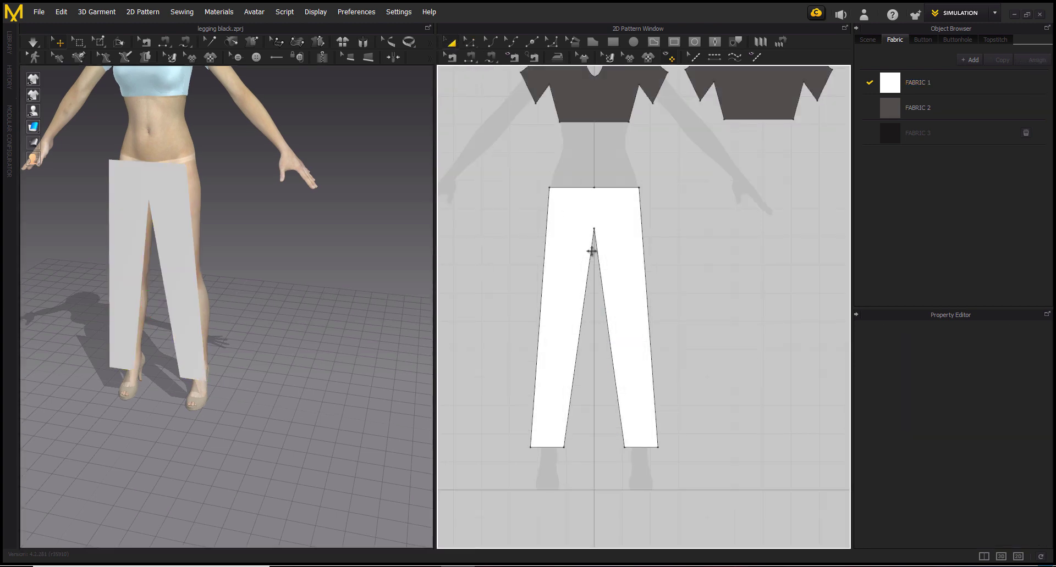
# Mirror Paste the pants panel and place the copy beside the original
pyautogui.click(622, 275)
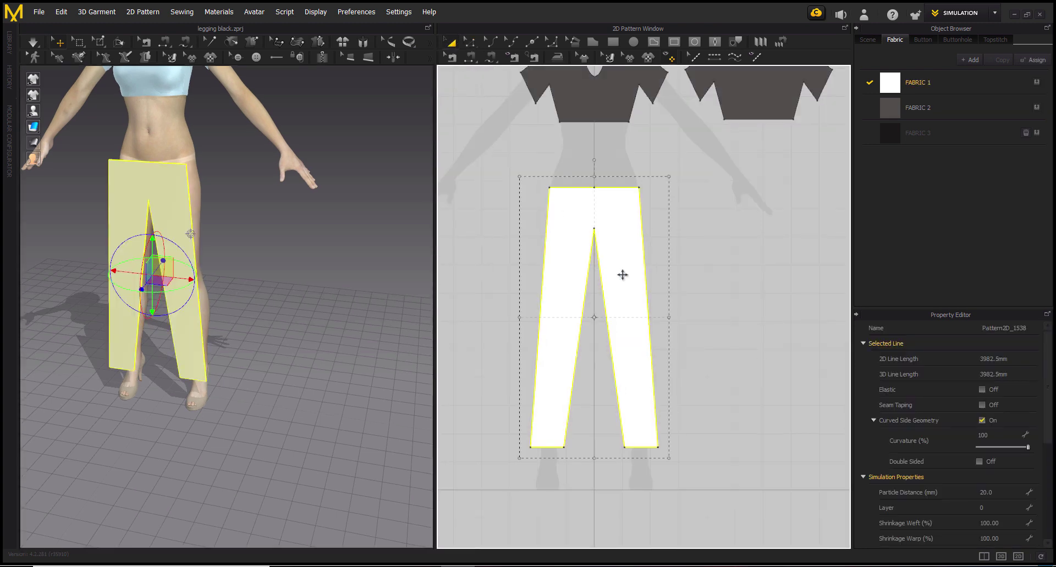
pyautogui.rightClick(622, 274)
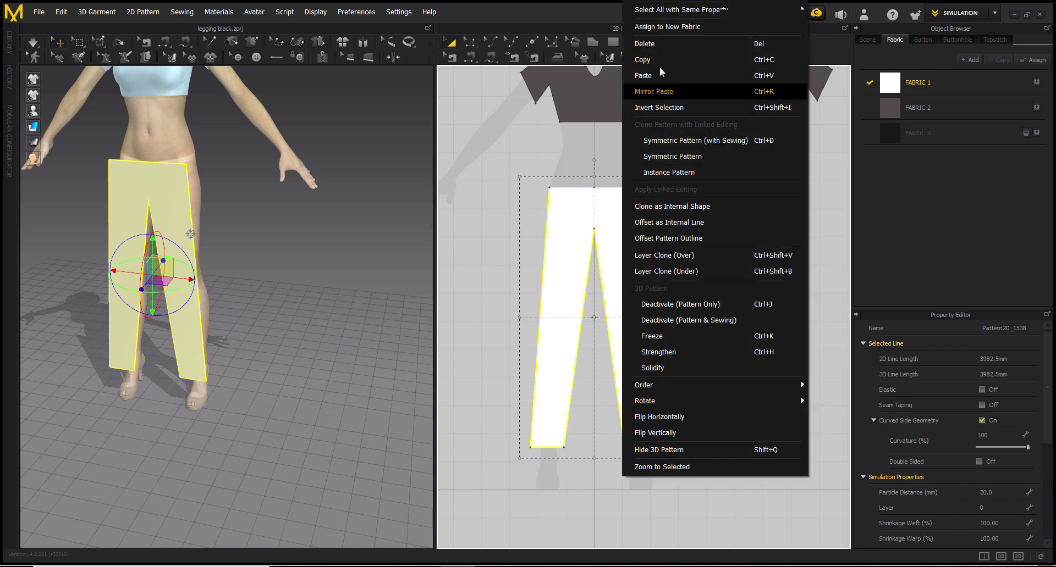
pyautogui.click(563, 302)
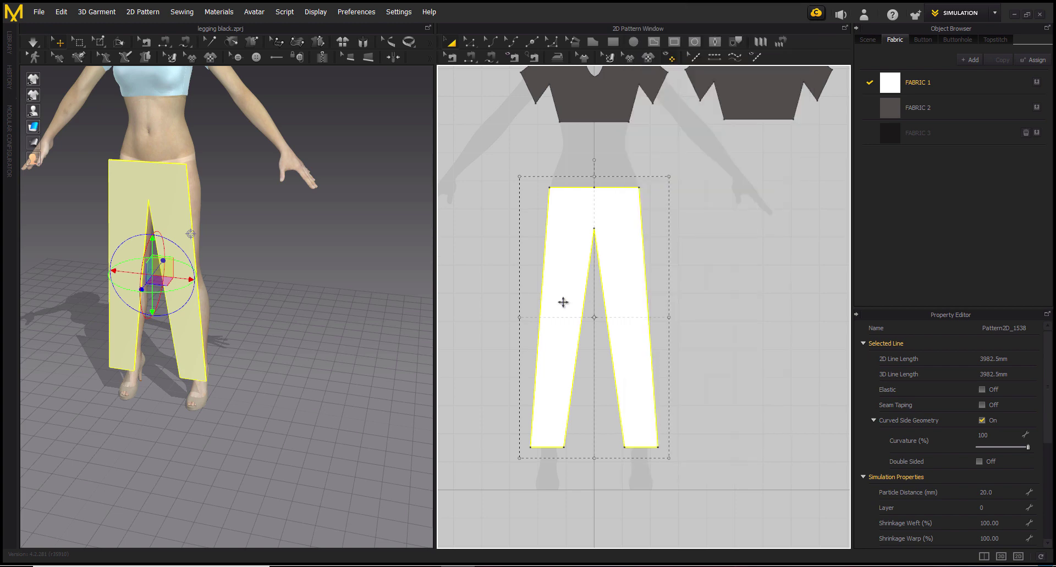
pyautogui.click(763, 318)
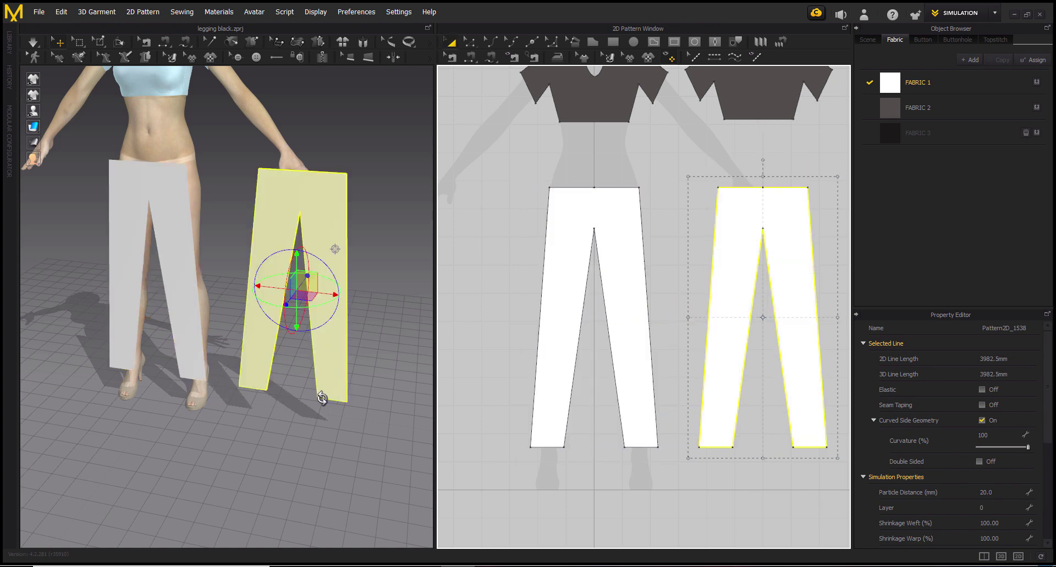
# Reposition the mirrored copy upright beside the avatar's hip as the back panel
pyautogui.moveTo(307, 401); pyautogui.dragTo(182, 407, button='right')
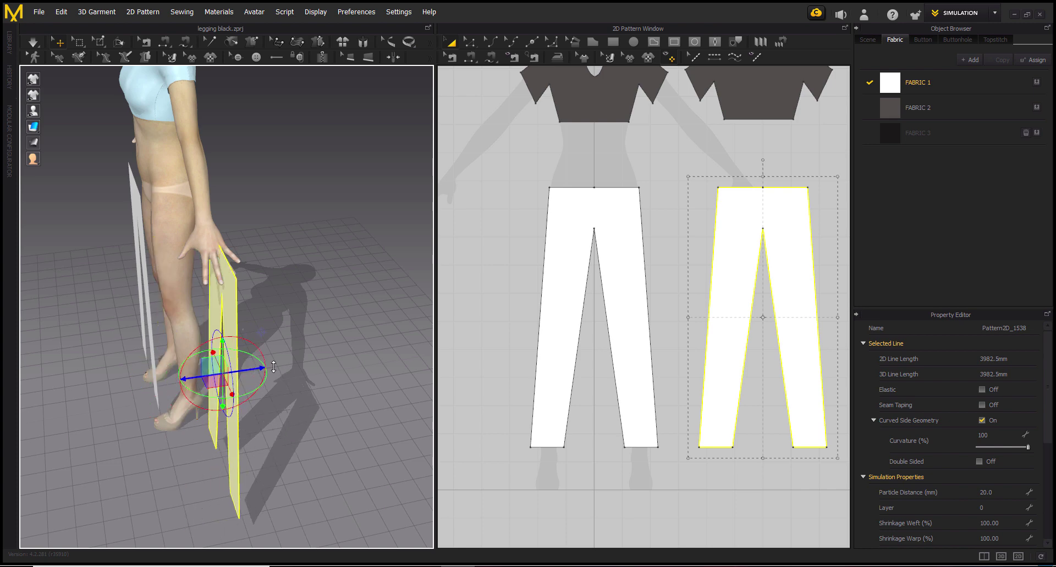
pyautogui.moveTo(182, 407); pyautogui.dragTo(251, 396)
pyautogui.moveTo(251, 396); pyautogui.dragTo(289, 442, button='right')
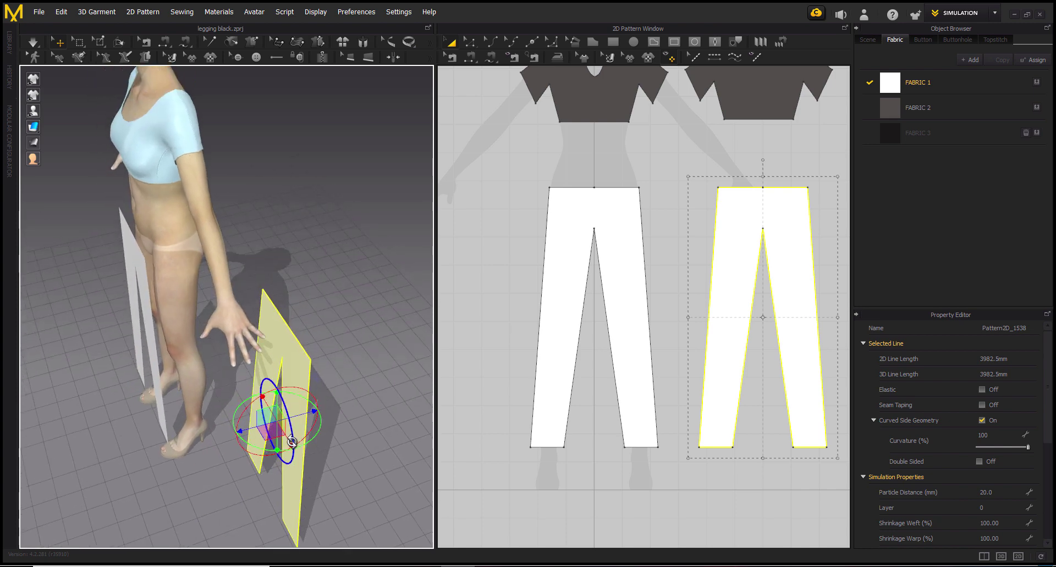
pyautogui.moveTo(232, 347)
pyautogui.mouseDown(button='right')
pyautogui.moveTo(210, 358)
pyautogui.moveTo(259, 346)
pyautogui.mouseUp(button='right')
pyautogui.moveTo(259, 346); pyautogui.dragTo(255, 347)
pyautogui.moveTo(202, 476)
pyautogui.mouseDown(button='right')
pyautogui.moveTo(276, 454)
pyautogui.moveTo(242, 456)
pyautogui.mouseUp(button='right')
pyautogui.rightClick(278, 292)
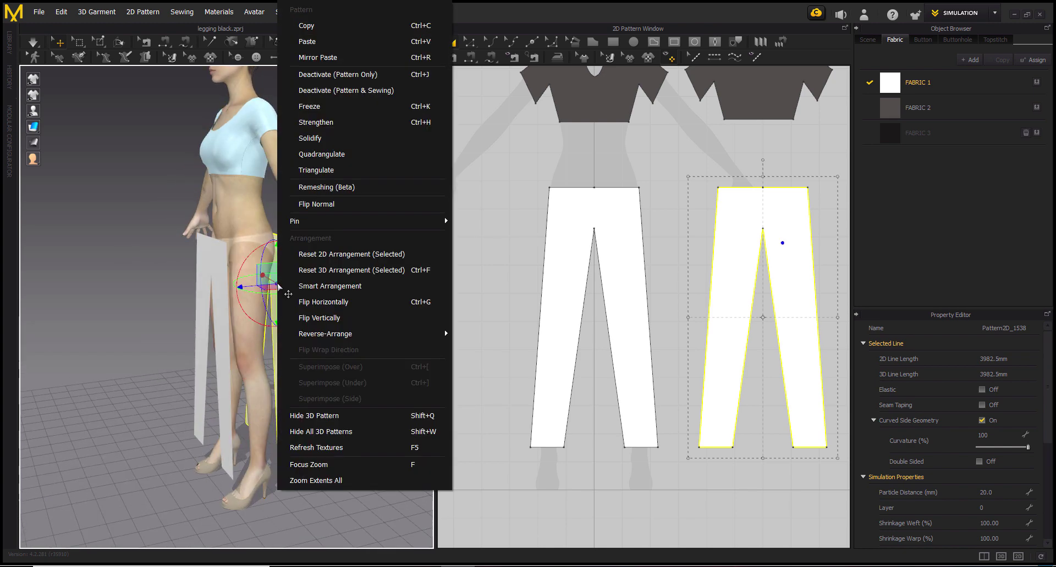
pyautogui.click(305, 301)
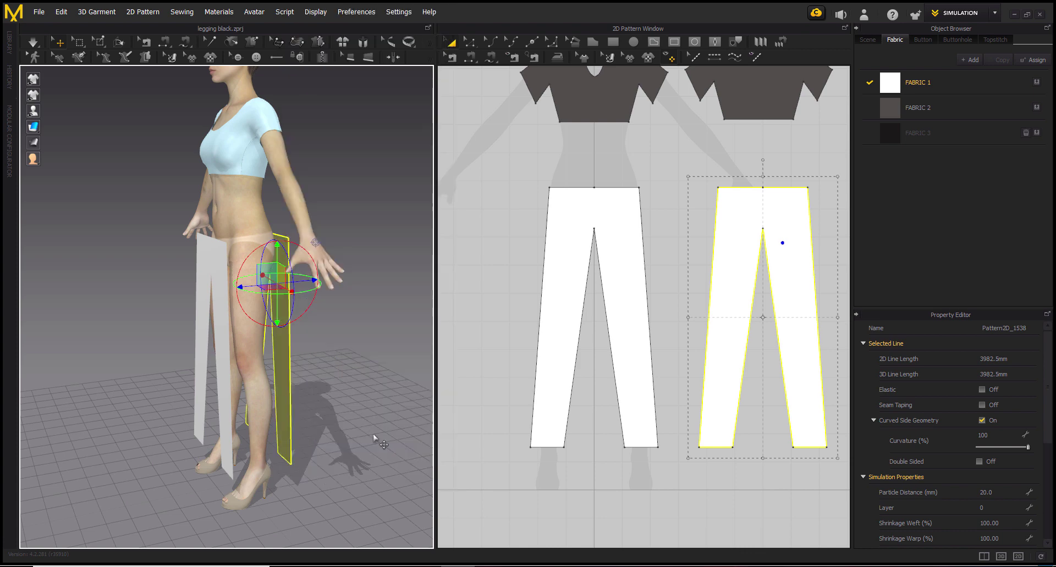
pyautogui.moveTo(373, 437)
pyautogui.mouseDown(button='right')
pyautogui.moveTo(278, 436)
pyautogui.moveTo(358, 443)
pyautogui.moveTo(298, 347)
pyautogui.mouseUp(button='right')
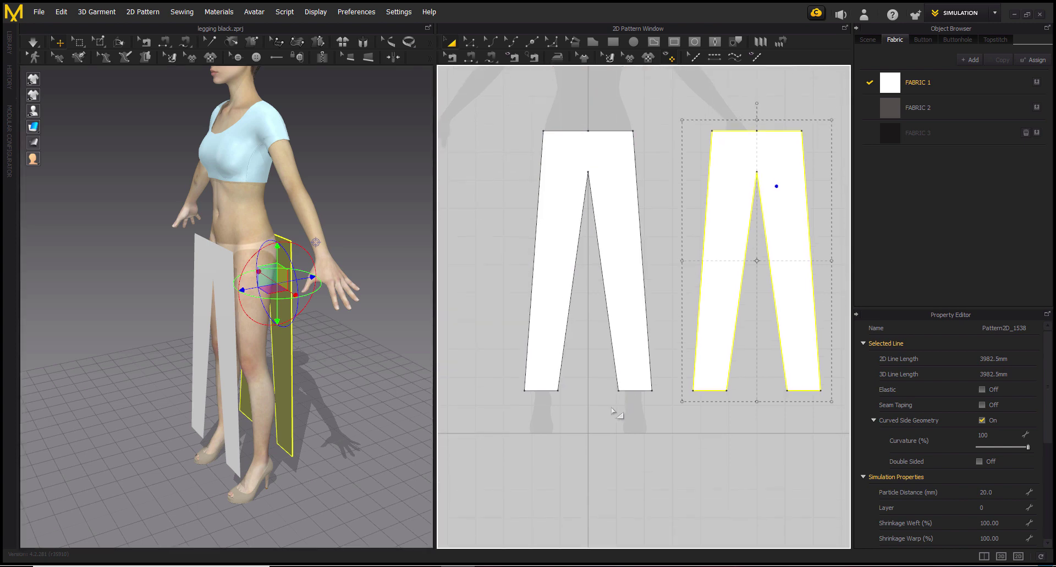
pyautogui.moveTo(511, 370); pyautogui.dragTo(679, 427)
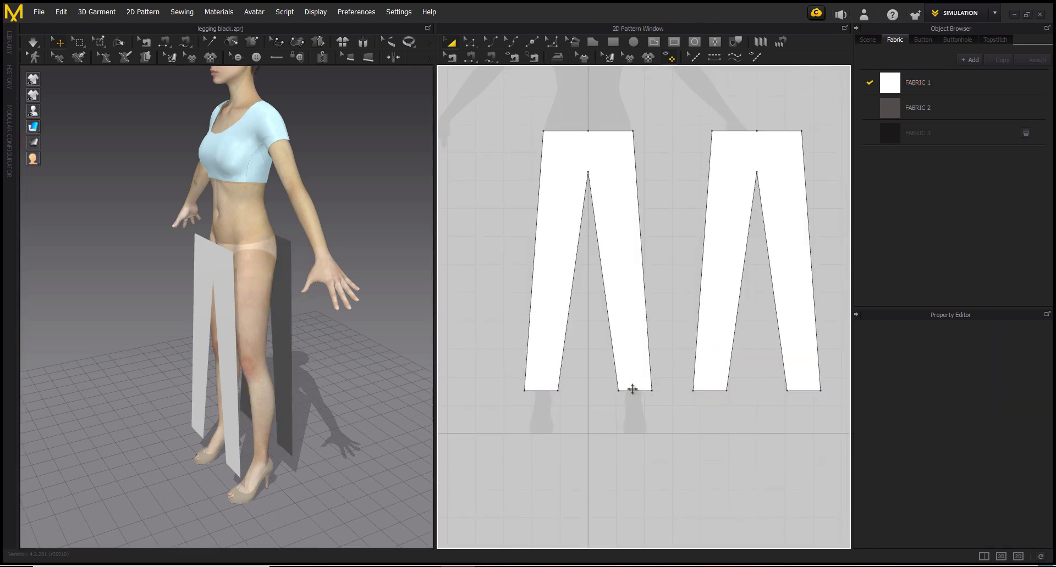
pyautogui.press('z')
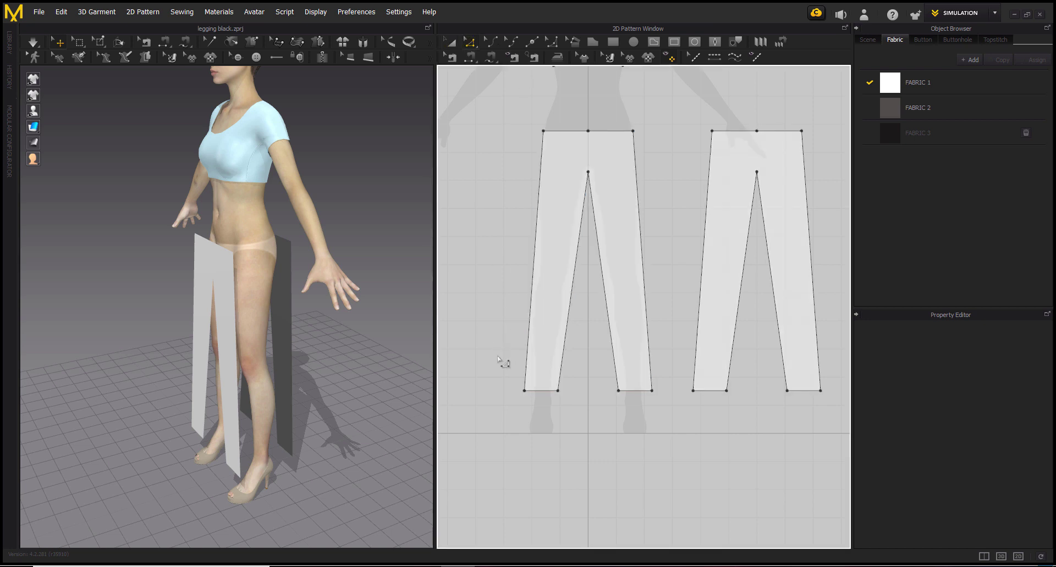
pyautogui.moveTo(688, 389); pyautogui.dragTo(619, 386)
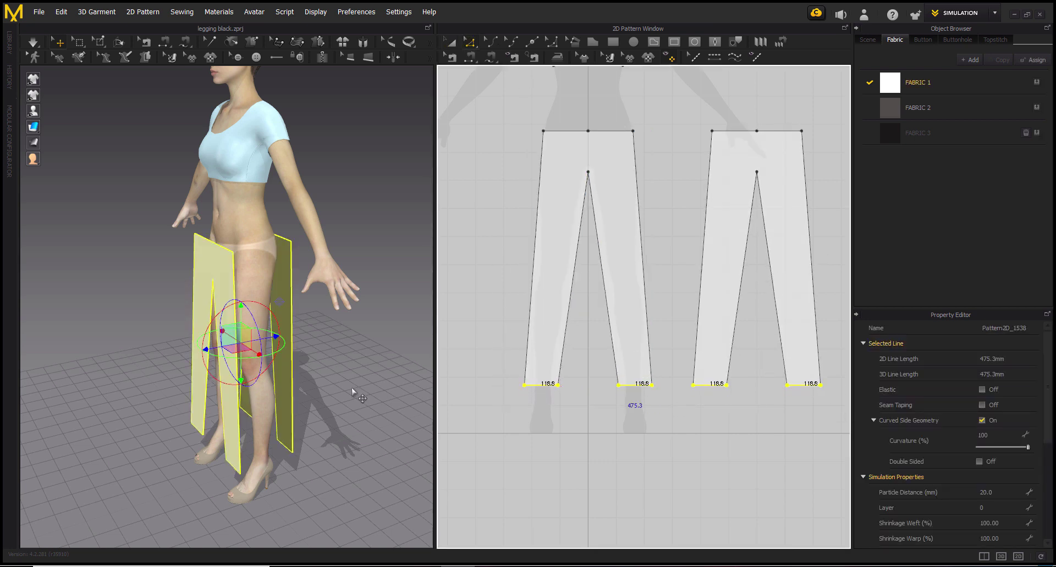
pyautogui.moveTo(317, 421)
pyautogui.mouseDown(button='right')
pyautogui.moveTo(236, 407)
pyautogui.moveTo(347, 408)
pyautogui.moveTo(320, 333)
pyautogui.mouseUp(button='right')
pyautogui.moveTo(626, 215); pyautogui.dragTo(608, 297, button='right')
pyautogui.click(565, 246)
pyautogui.click(449, 41)
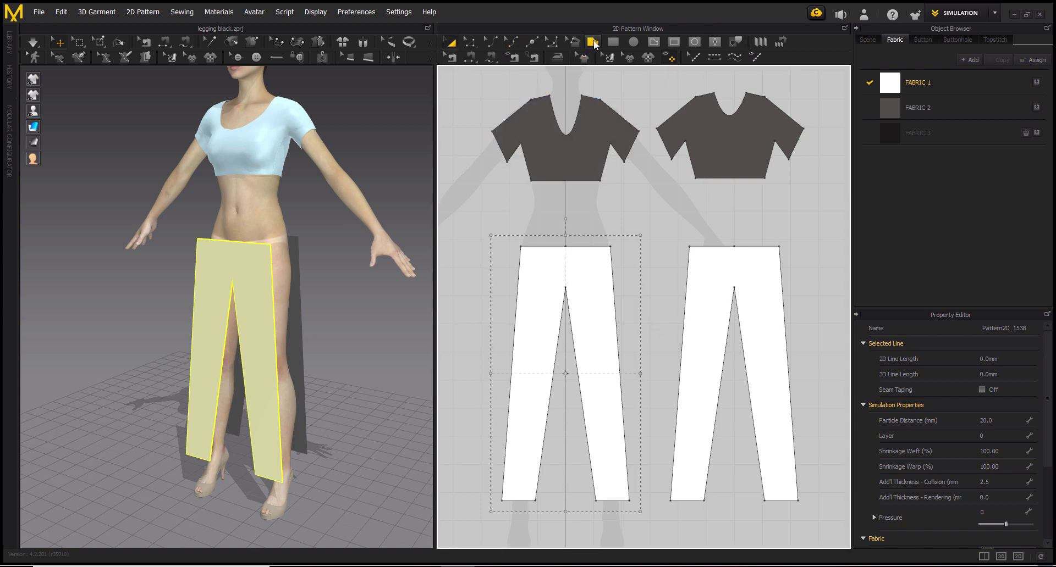
# Draw a thin rectangular waistband above the left panel and move it to the avatar's front waist
pyautogui.click(612, 42)
pyautogui.moveTo(521, 225); pyautogui.dragTo(608, 238)
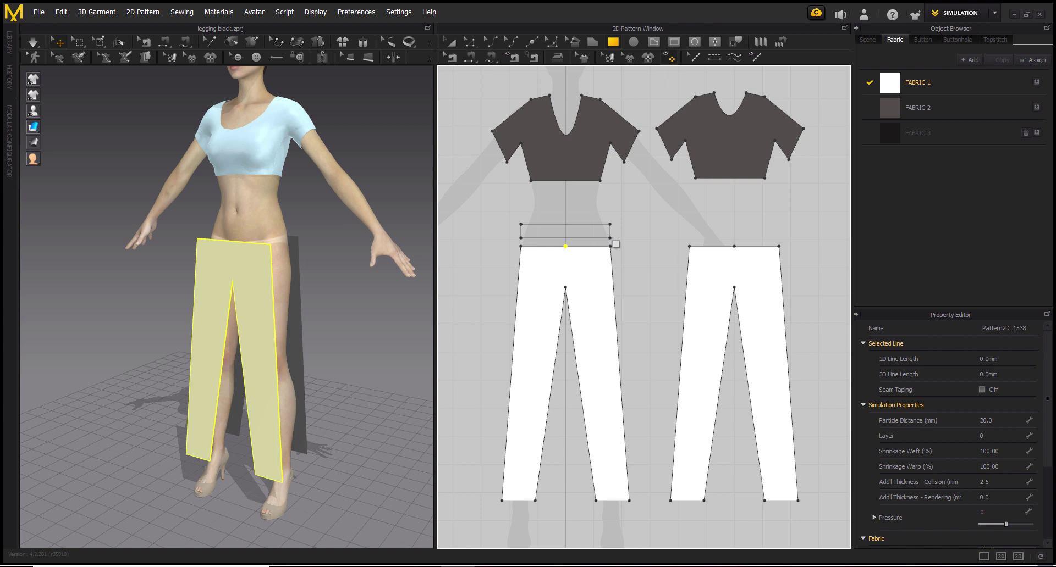
pyautogui.moveTo(609, 238); pyautogui.dragTo(610, 238)
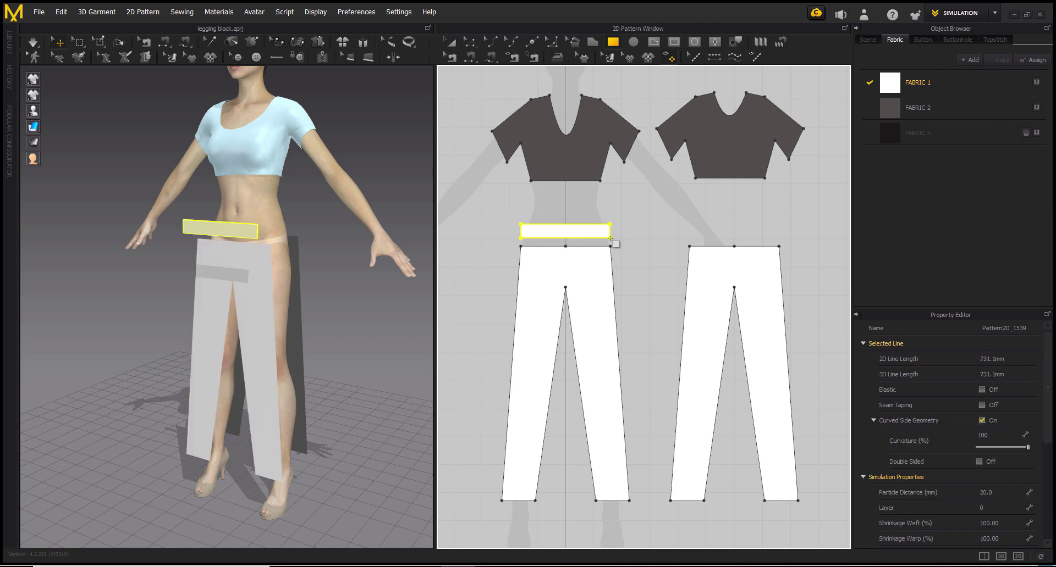
pyautogui.moveTo(283, 395); pyautogui.dragTo(228, 396, button='right')
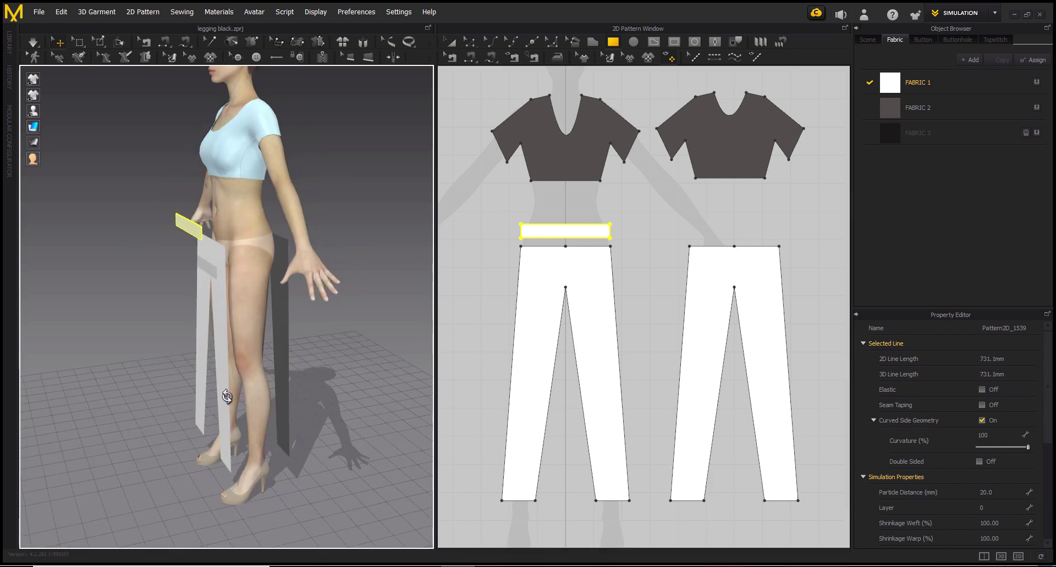
pyautogui.click(201, 237)
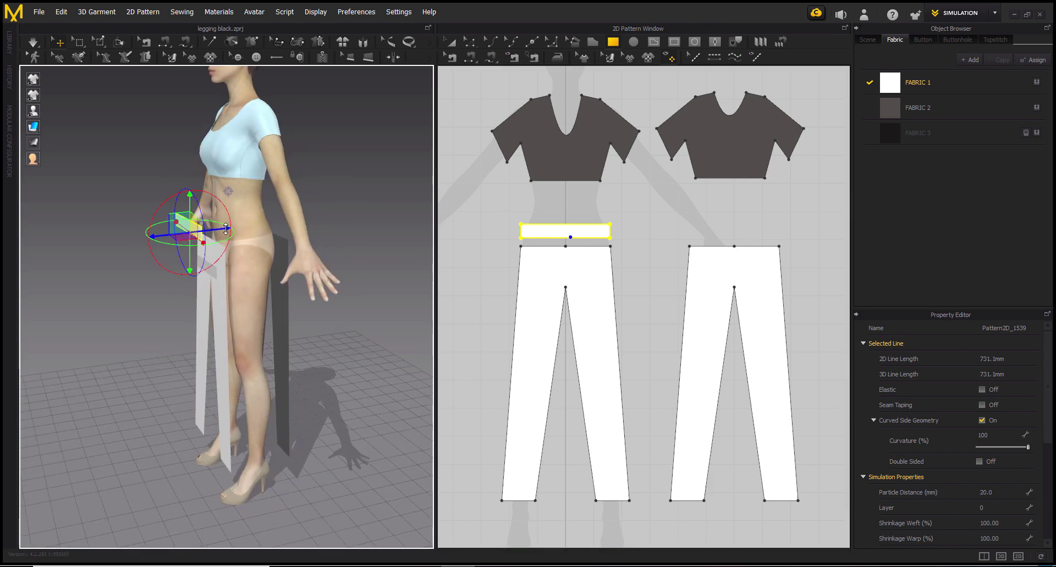
pyautogui.moveTo(227, 229); pyautogui.dragTo(238, 229)
pyautogui.moveTo(243, 277)
pyautogui.mouseDown(button='right')
pyautogui.moveTo(217, 264)
pyautogui.moveTo(292, 272)
pyautogui.mouseUp(button='right')
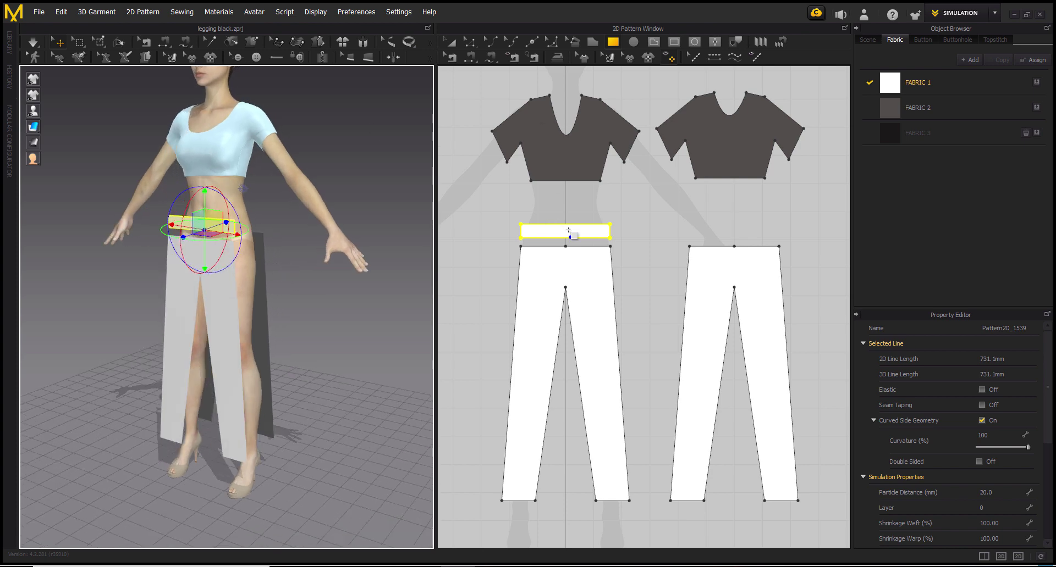
pyautogui.scroll(2, 585, 242)
# Copy and paste the waistband to create a duplicate strip
pyautogui.press('a')
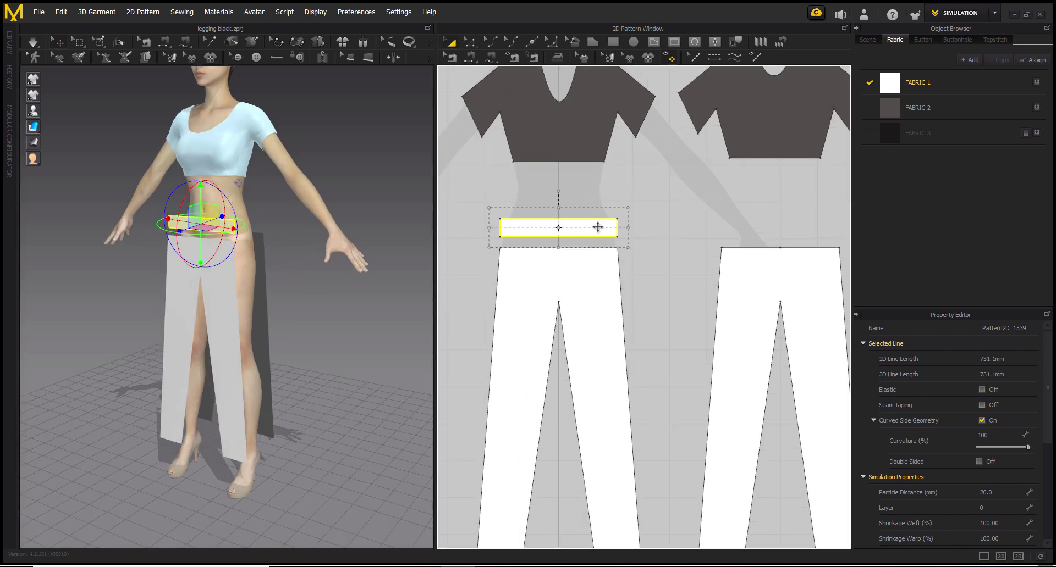
pyautogui.hotkey('ctrl', 'c')
pyautogui.hotkey('ctrl', 'v')
# Place the waistband copy above the right leg panel and flip it
pyautogui.click(781, 227)
pyautogui.moveTo(304, 340); pyautogui.dragTo(264, 330, button='right')
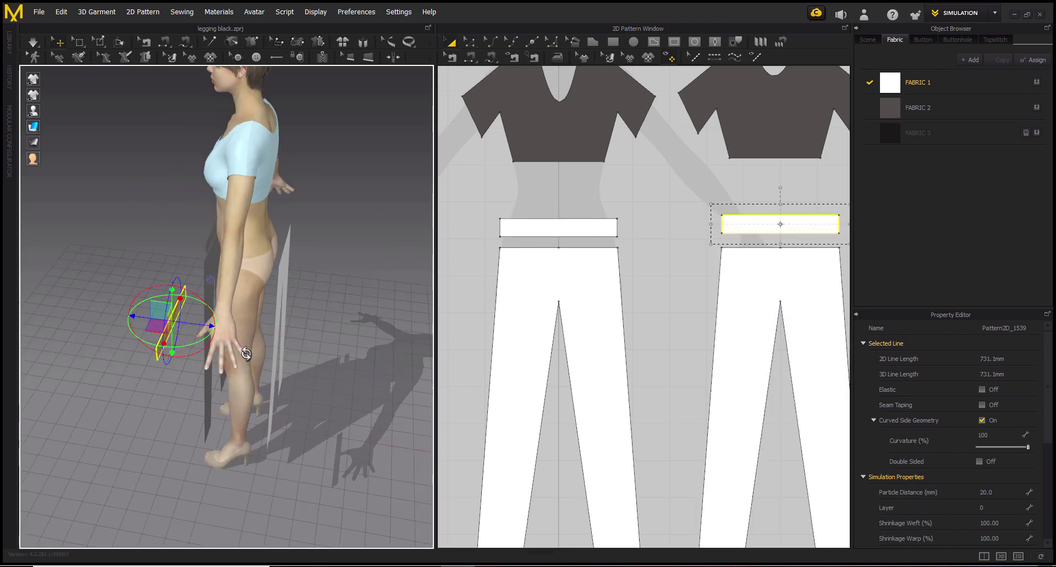
pyautogui.rightClick(256, 324)
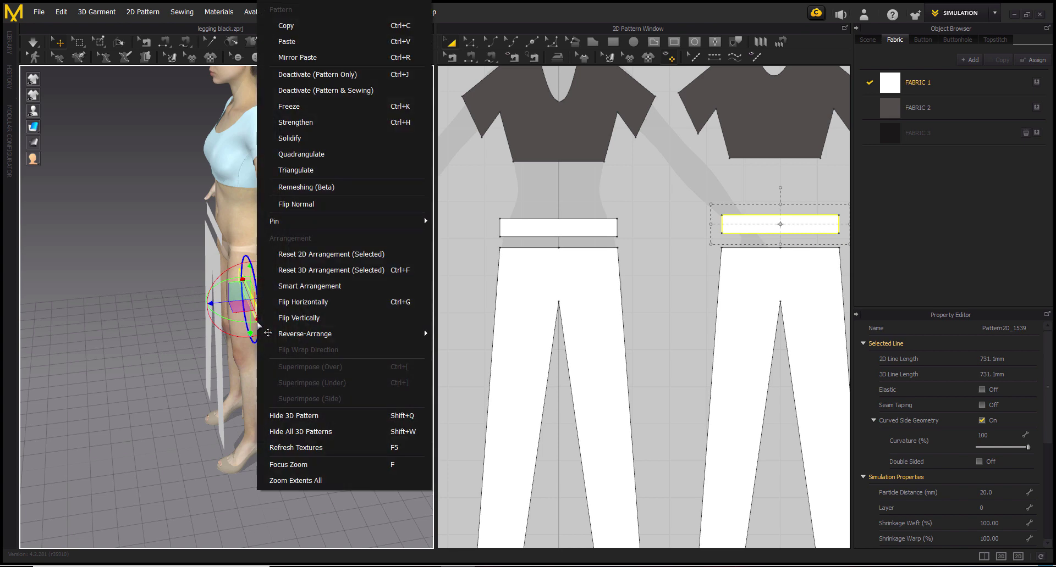
pyautogui.click(281, 302)
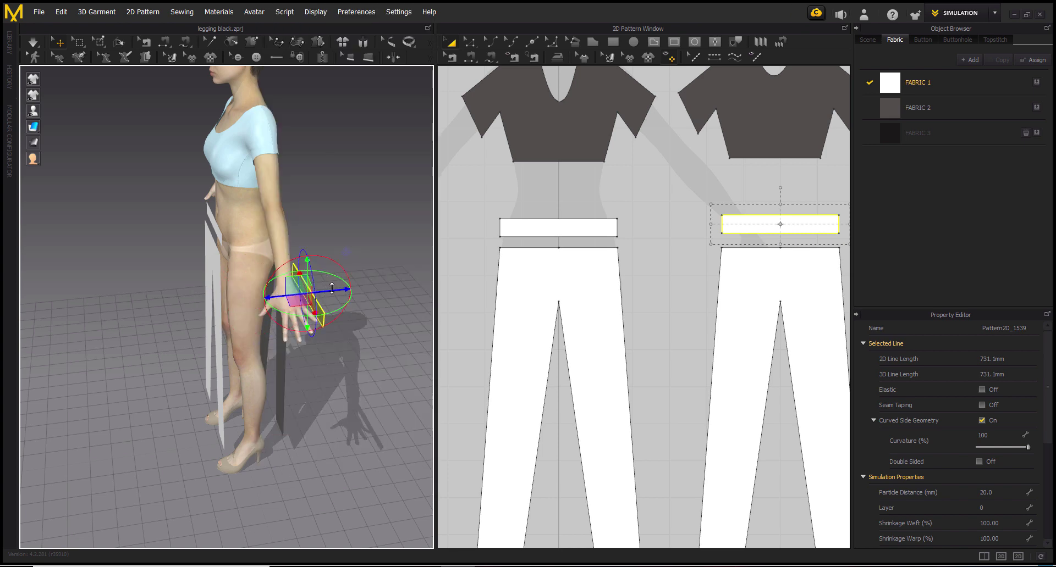
# Drag the flipped waistband copy along the gizmo to the avatar's back hip
pyautogui.moveTo(295, 297); pyautogui.dragTo(325, 296)
pyautogui.moveTo(324, 296); pyautogui.dragTo(311, 290, button='right')
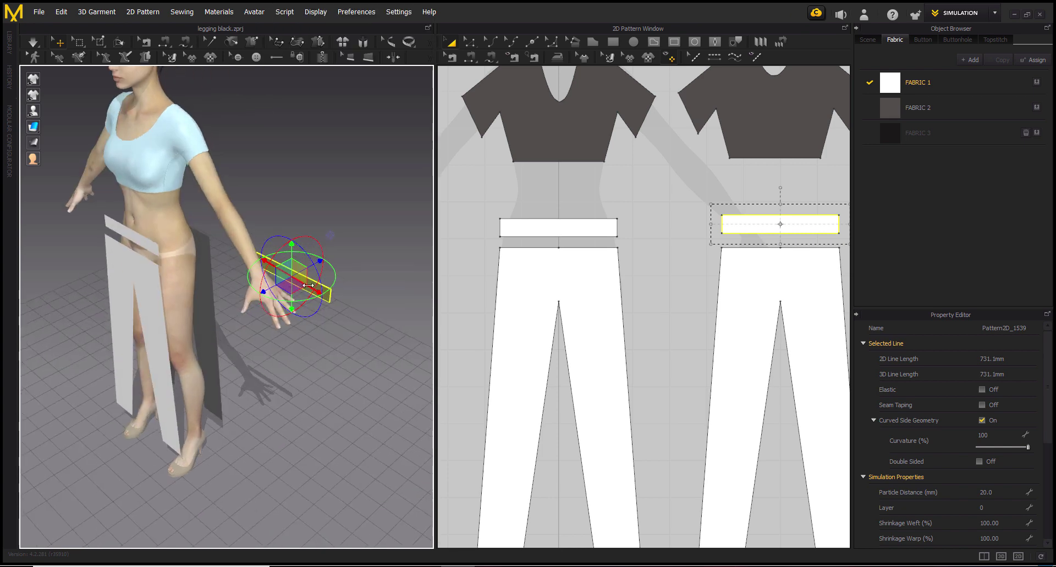
pyautogui.moveTo(302, 279); pyautogui.dragTo(181, 220)
pyautogui.moveTo(165, 218)
pyautogui.mouseDown(button='right')
pyautogui.moveTo(147, 229)
pyautogui.moveTo(172, 240)
pyautogui.mouseUp(button='right')
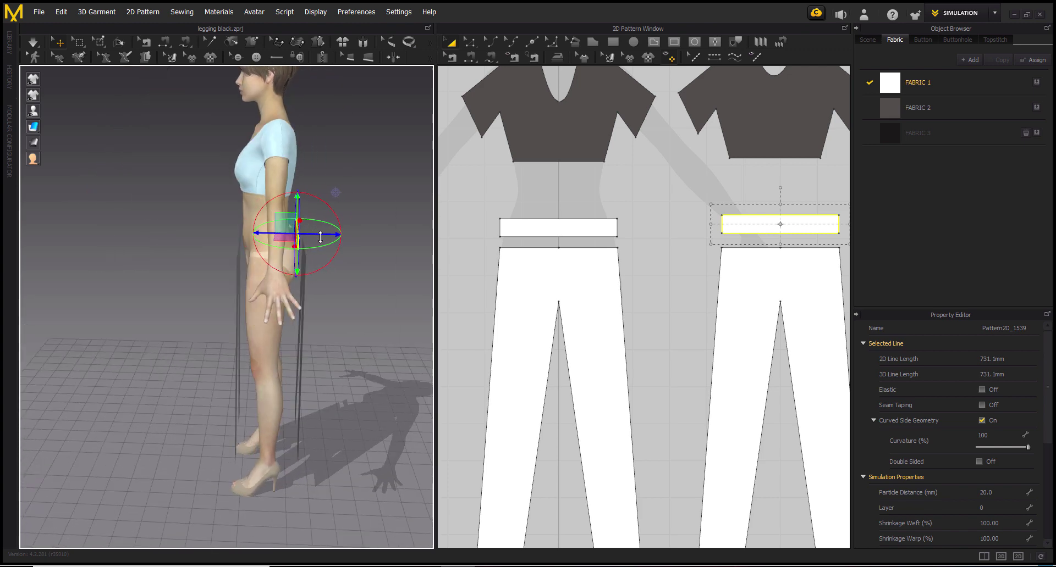
pyautogui.moveTo(320, 237)
pyautogui.mouseDown(button='right')
pyautogui.moveTo(292, 388)
pyautogui.moveTo(307, 354)
pyautogui.moveTo(209, 360)
pyautogui.mouseUp(button='right')
pyautogui.moveTo(511, 370)
pyautogui.mouseDown(button='right')
pyautogui.moveTo(511, 344)
pyautogui.moveTo(528, 342)
pyautogui.mouseUp(button='right')
pyautogui.scroll(-3, 511, 343)
# Select both leg panels and both waistbands and shift them slightly together
pyautogui.moveTo(295, 376); pyautogui.dragTo(276, 373, button='right')
pyautogui.click(554, 302)
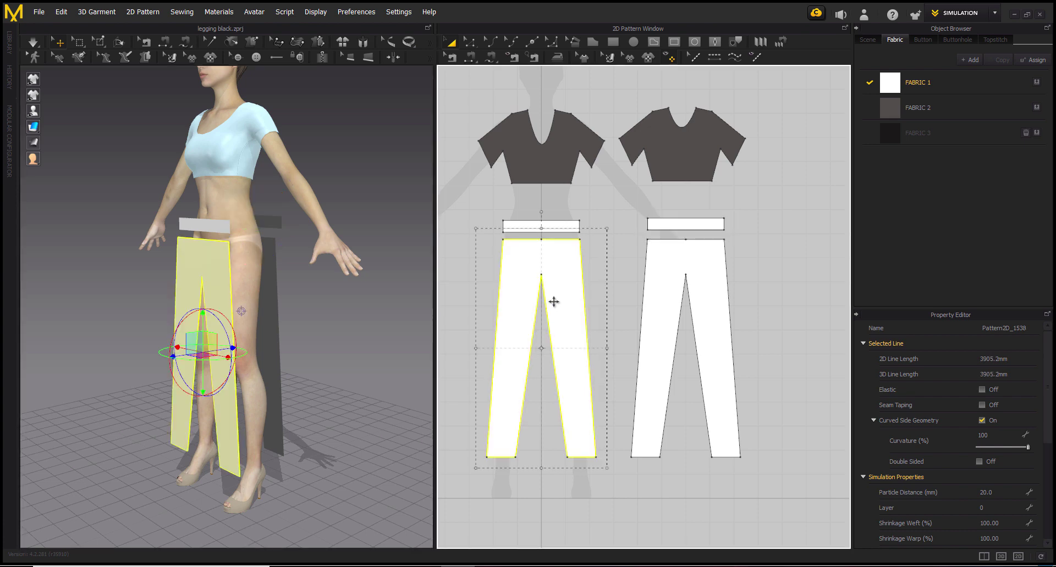
pyautogui.keyDown('shift'); pyautogui.click(677, 304); pyautogui.keyUp('shift')
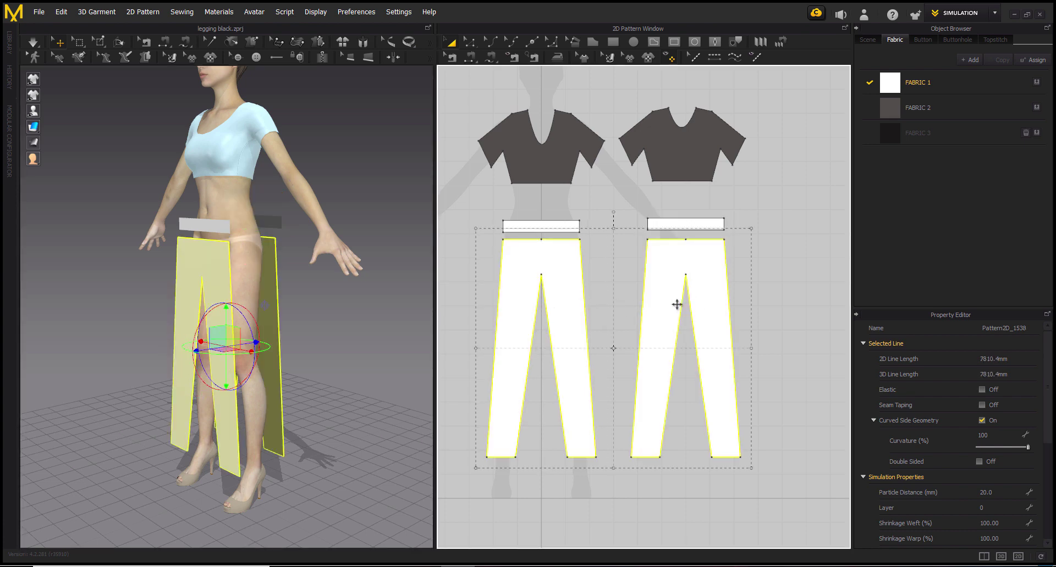
pyautogui.hotkey('ctrl', 'a')
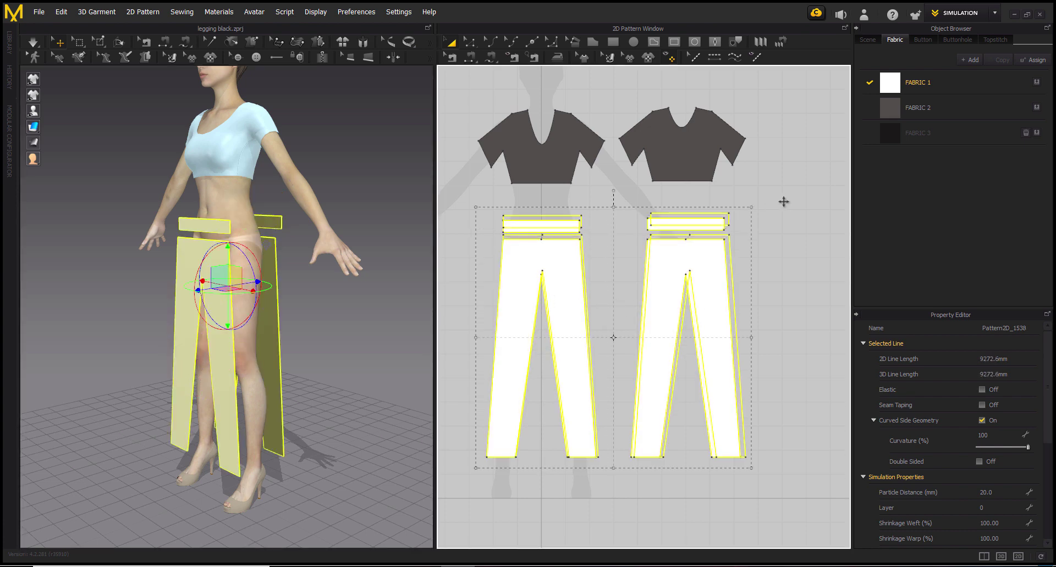
pyautogui.moveTo(731, 248); pyautogui.dragTo(732, 247)
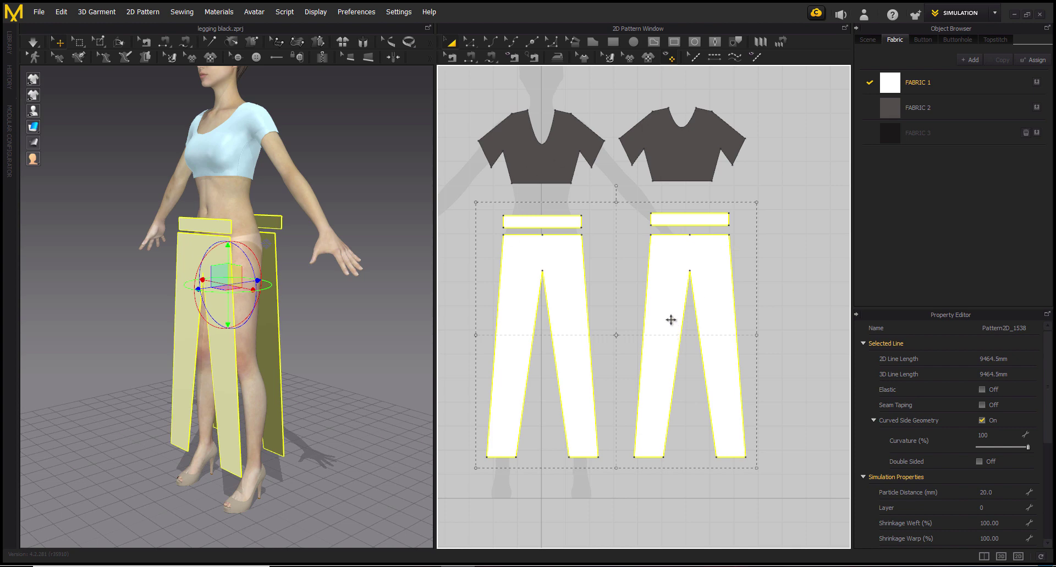
pyautogui.moveTo(671, 320); pyautogui.dragTo(669, 322)
# Reselect the pieces, then dismiss the context menus on both panels' waist edges and clear the selection
pyautogui.press('t')
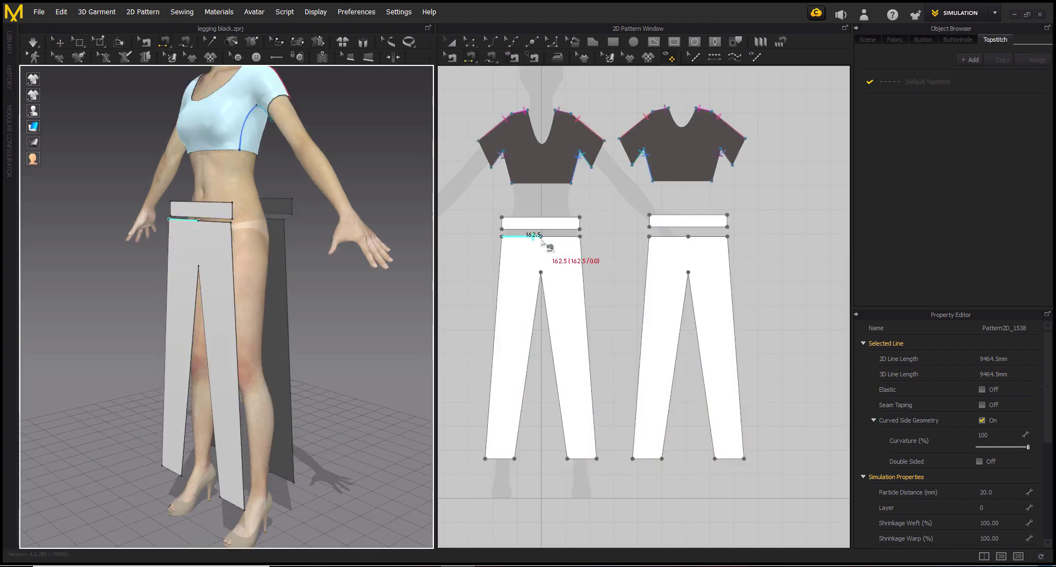
pyautogui.click(474, 43)
pyautogui.hotkey('ctrl', 'a')
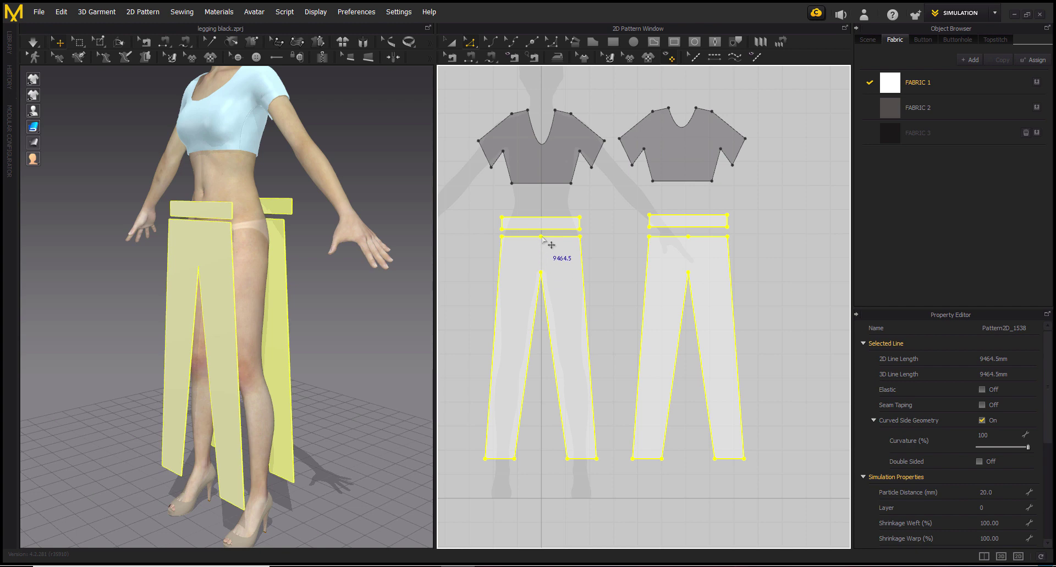
pyautogui.rightClick(542, 239)
pyautogui.press('Escape')
pyautogui.press('Escape')
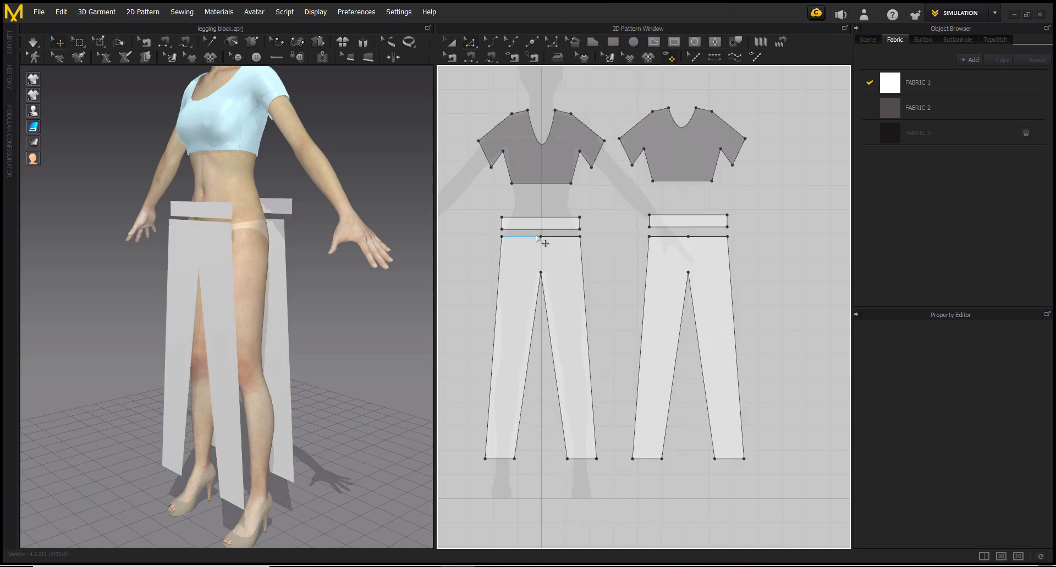
pyautogui.rightClick(540, 237)
pyautogui.press('Escape')
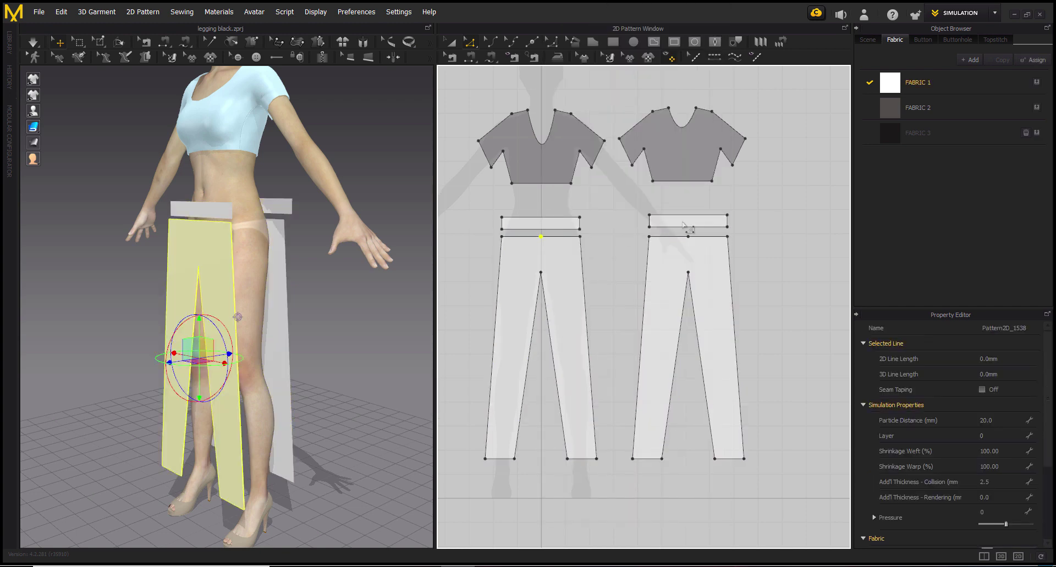
pyautogui.press('Escape')
pyautogui.rightClick(687, 236)
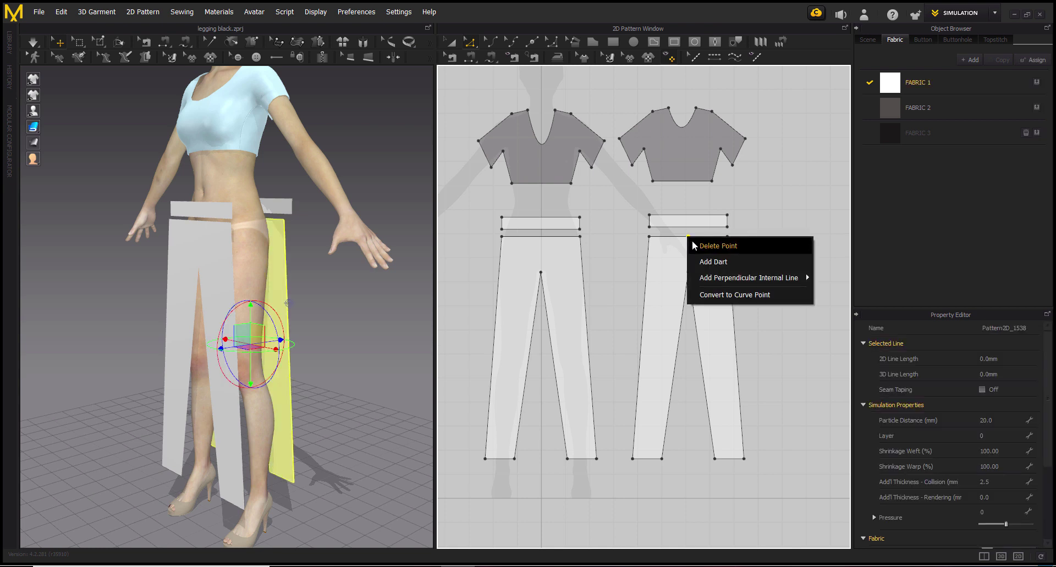
pyautogui.press('Escape')
pyautogui.press('Escape')
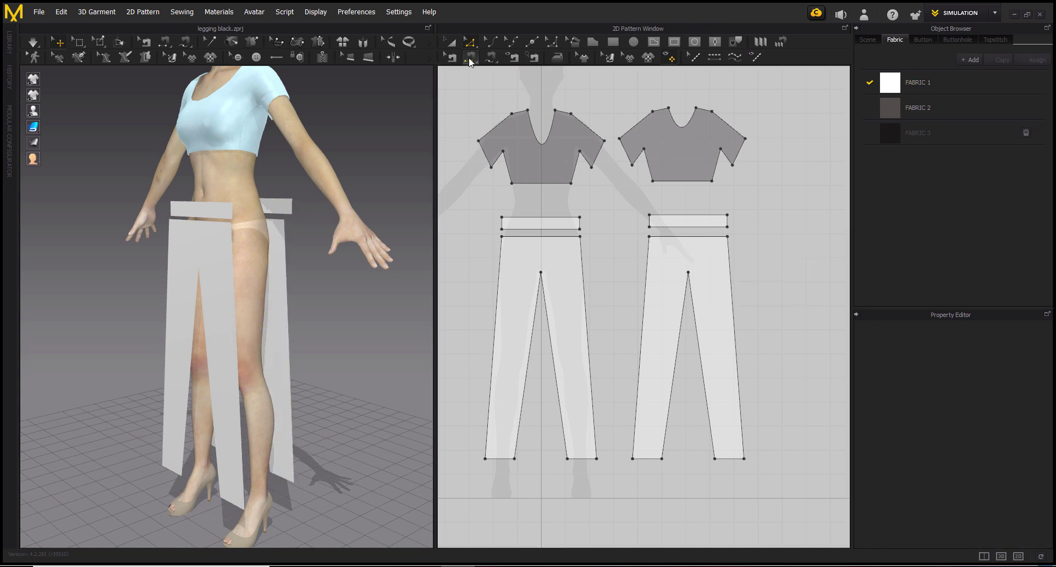
# Sew both waistbands to the leg tops, the front-back side edges, and the waistband short edges
pyautogui.click(470, 57)
pyautogui.click(516, 229)
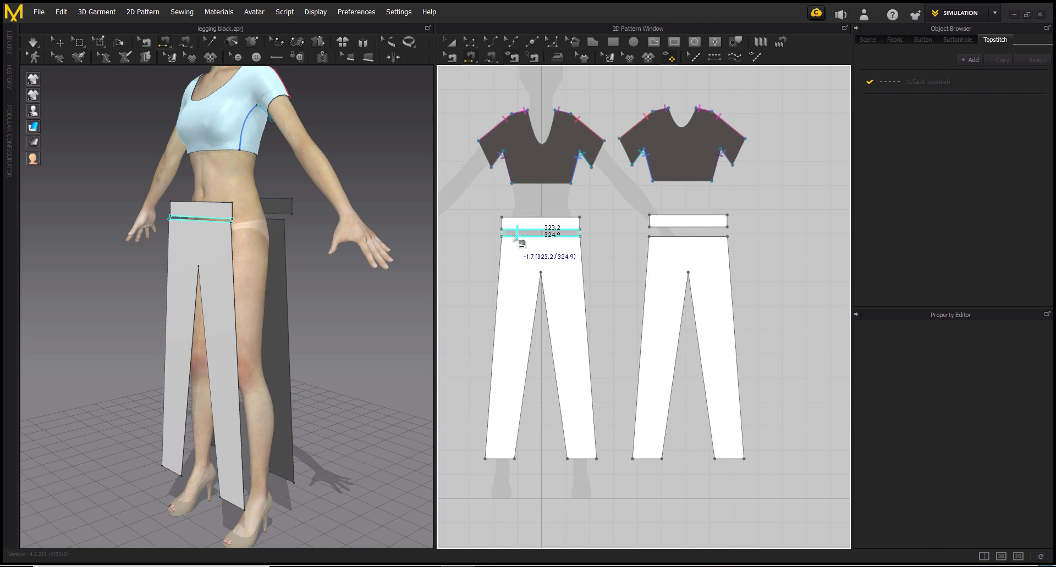
pyautogui.click(659, 237)
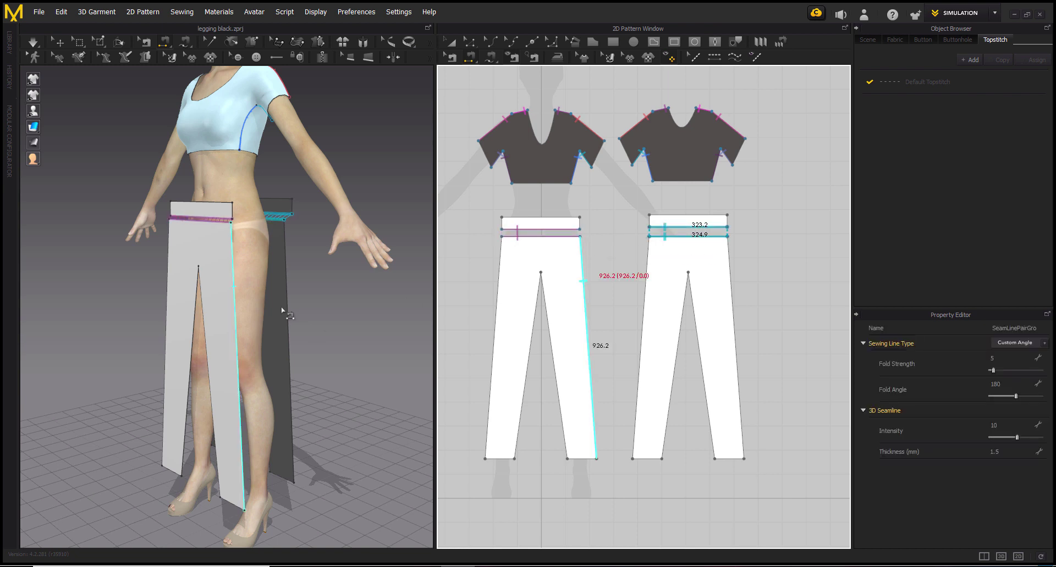
pyautogui.click(236, 282)
pyautogui.click(285, 259)
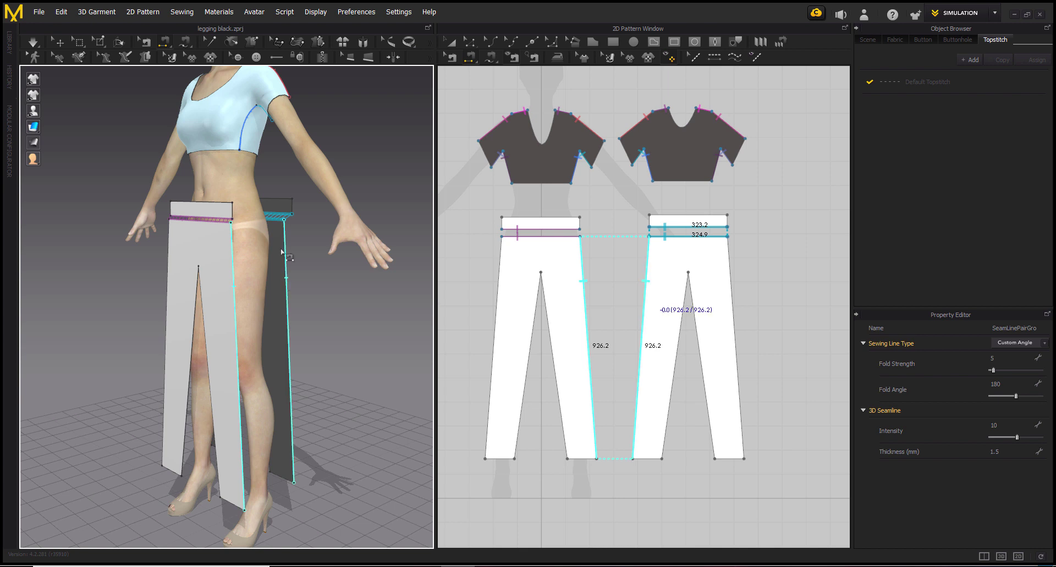
pyautogui.click(290, 209)
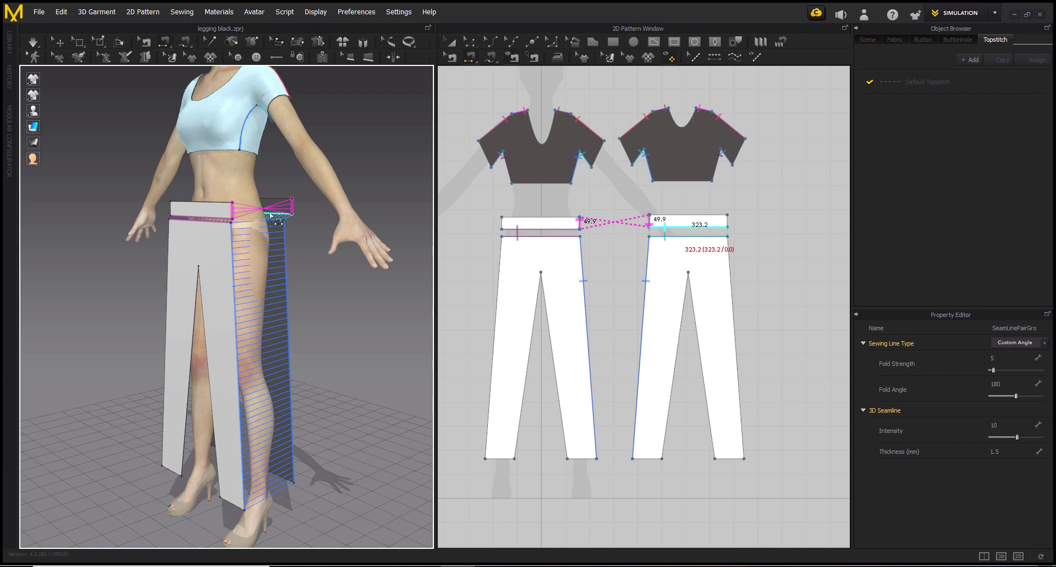
pyautogui.scroll(5, 270, 209)
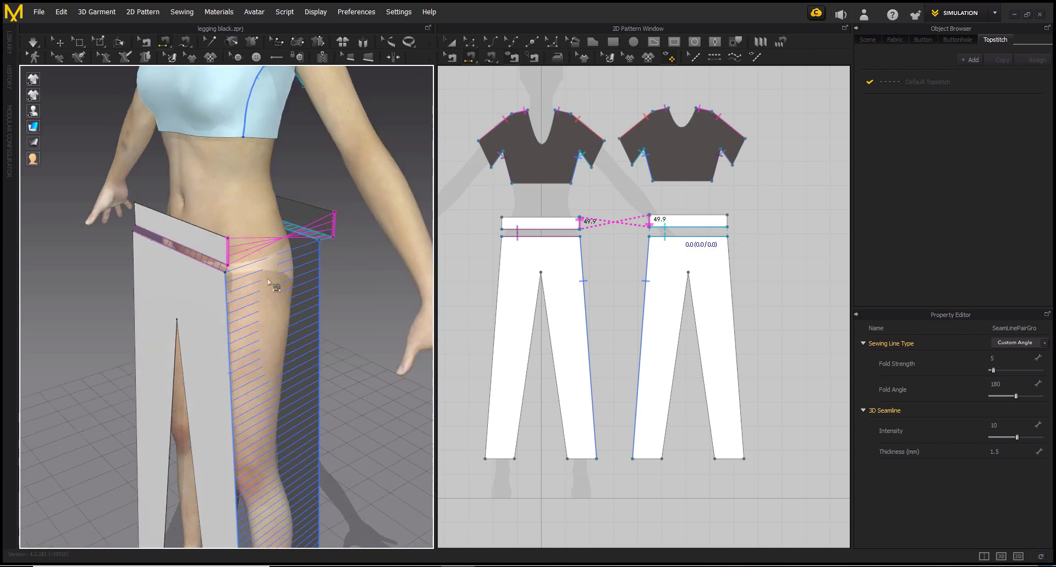
# Reverse the crossed waistband seam so it runs straight
pyautogui.click(450, 58)
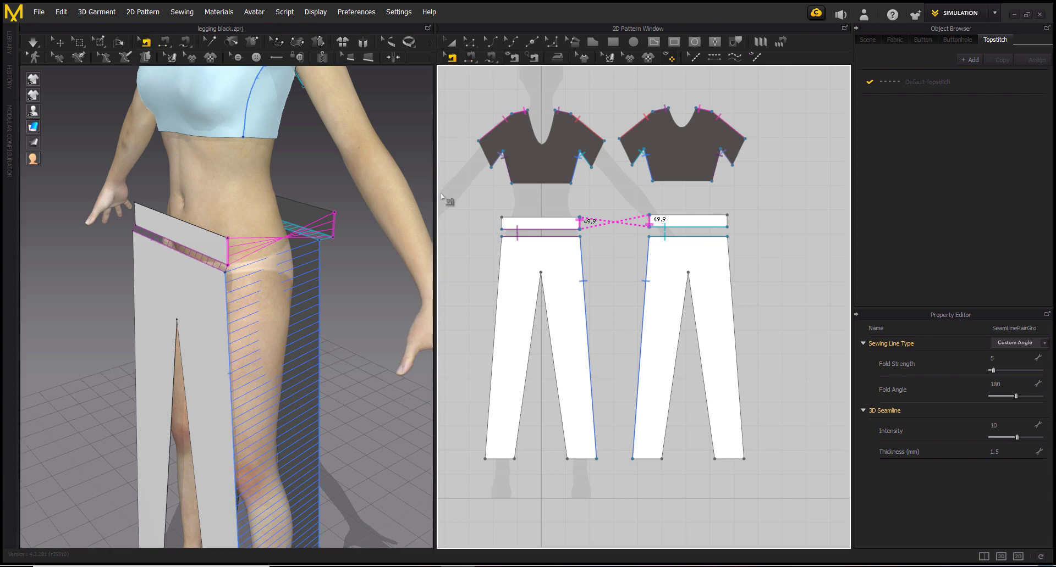
pyautogui.rightClick(581, 224)
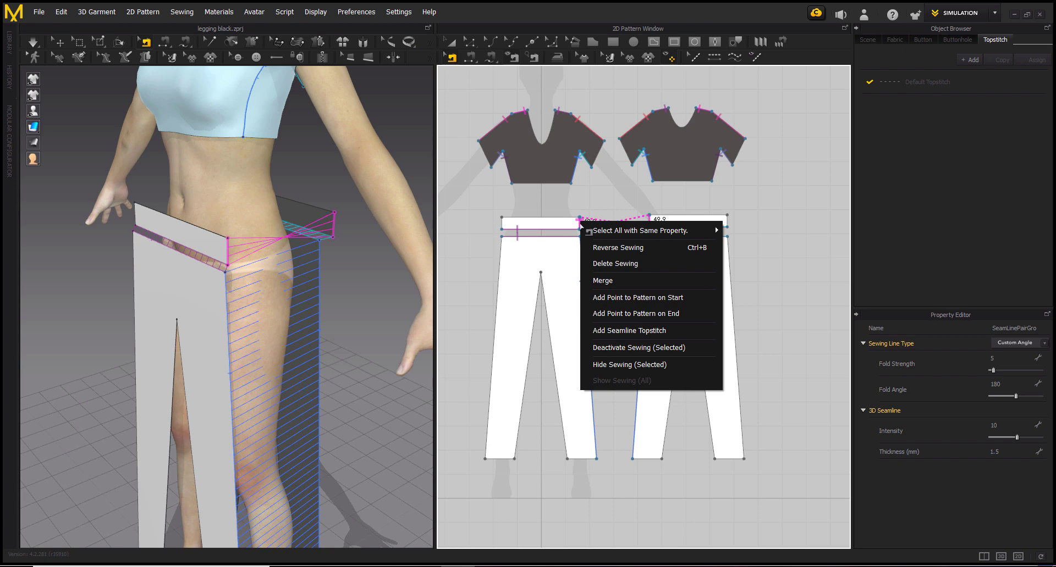
pyautogui.click(595, 248)
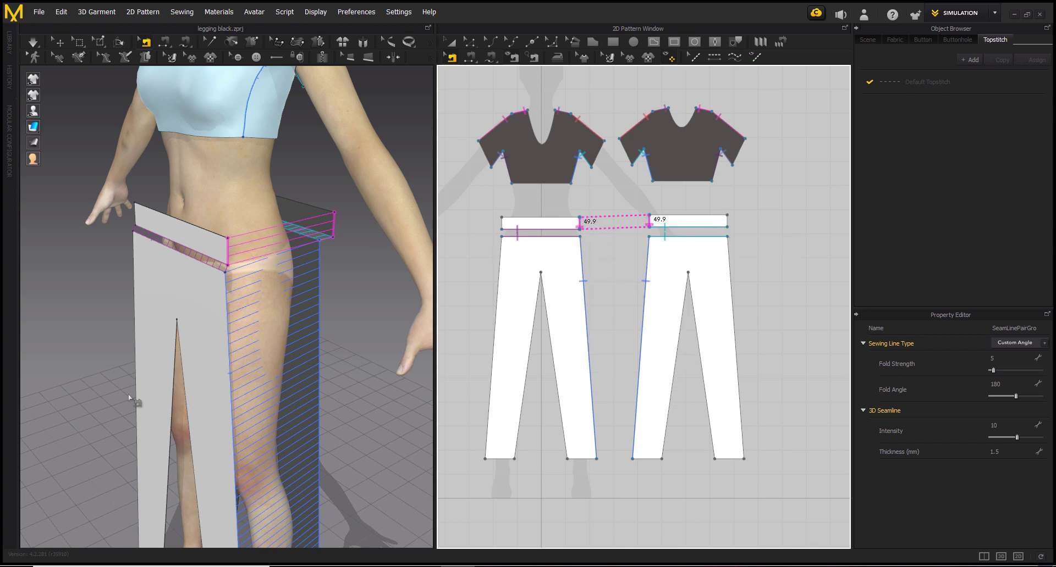
pyautogui.moveTo(115, 403); pyautogui.dragTo(222, 391, button='right')
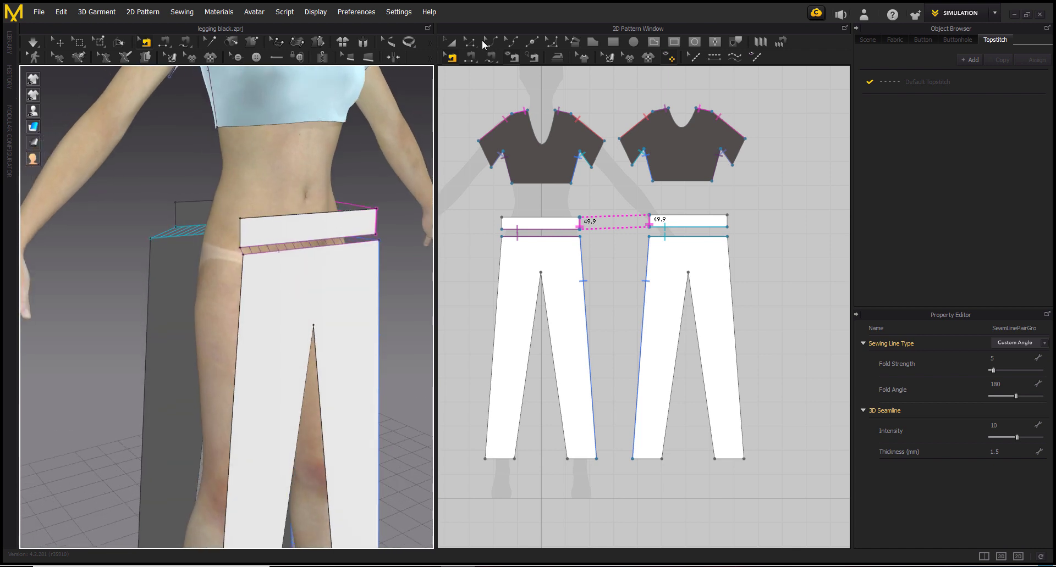
# Sew the waistband's remaining short ends and reverse that crossed seam too
pyautogui.click(471, 54)
pyautogui.click(240, 235)
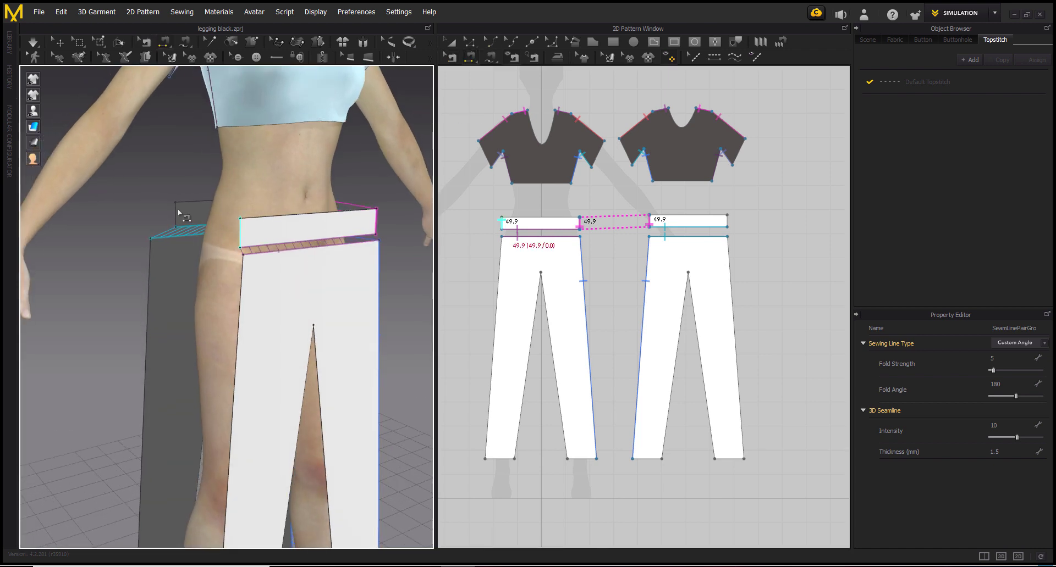
pyautogui.moveTo(215, 339); pyautogui.dragTo(224, 231, button='middle')
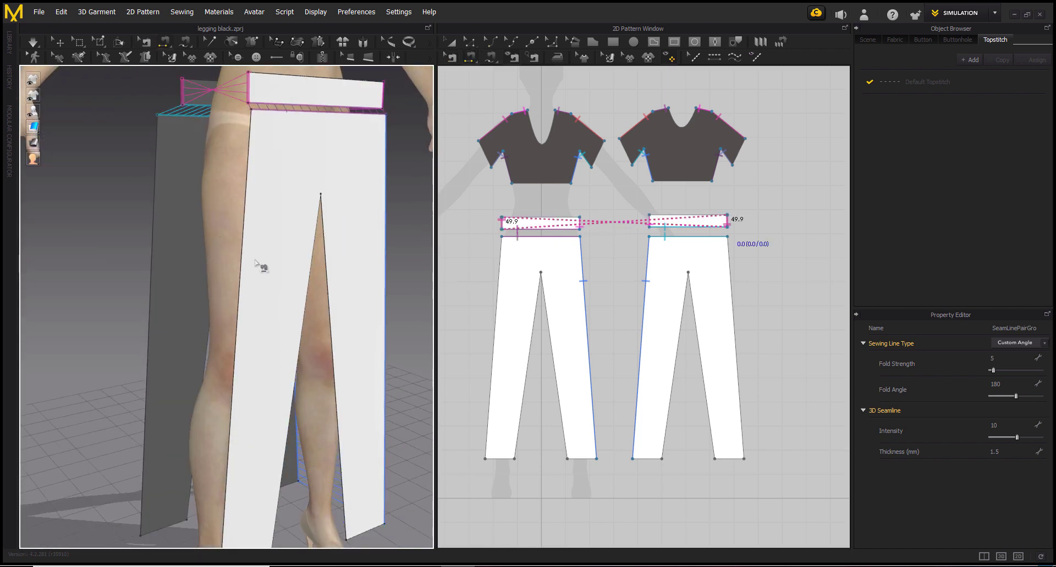
pyautogui.rightClick(248, 89)
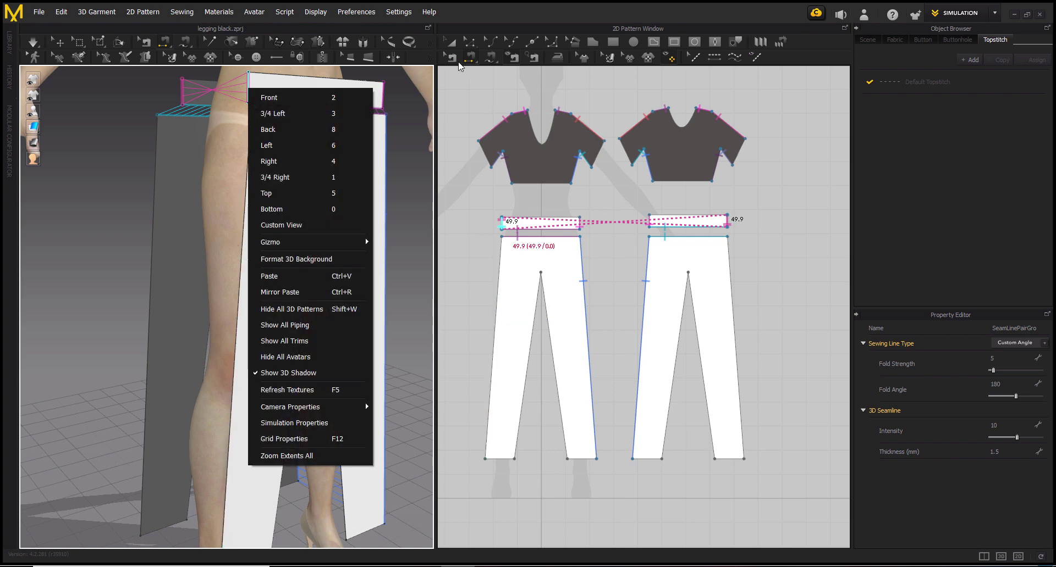
pyautogui.press('Escape')
pyautogui.rightClick(248, 91)
pyautogui.click(266, 149)
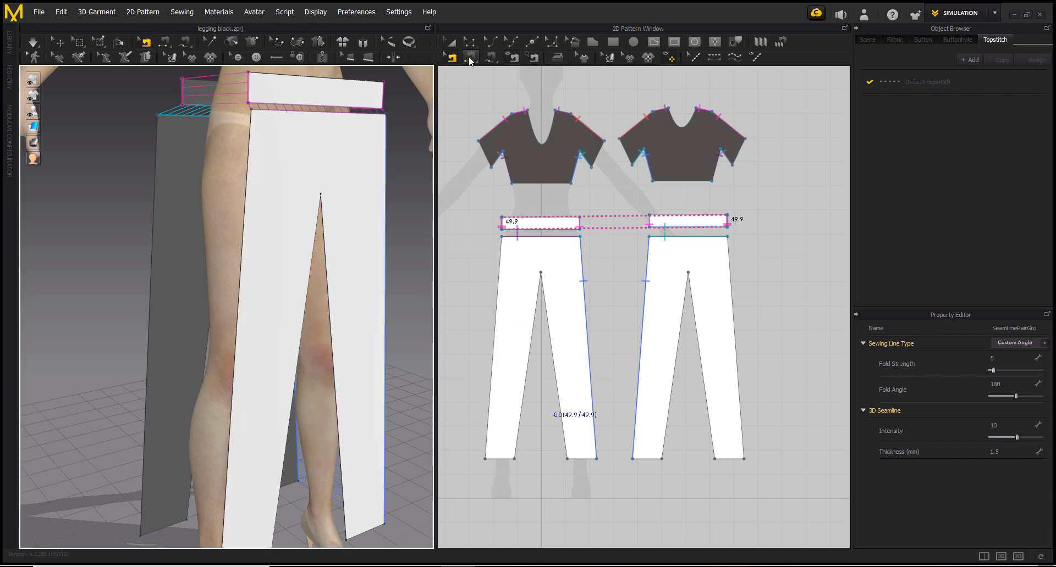
# Sew the pants' outer side edges (926.2) and inner leg edges (783.0)
pyautogui.click(470, 57)
pyautogui.click(245, 231)
pyautogui.click(155, 219)
pyautogui.moveTo(228, 317)
pyautogui.mouseDown(button='right')
pyautogui.moveTo(208, 379)
pyautogui.moveTo(223, 347)
pyautogui.moveTo(256, 367)
pyautogui.moveTo(281, 329)
pyautogui.moveTo(153, 366)
pyautogui.moveTo(269, 366)
pyautogui.mouseUp(button='right')
pyautogui.click(530, 358)
pyautogui.click(700, 362)
pyautogui.click(282, 326)
pyautogui.scroll(-5, 281, 326)
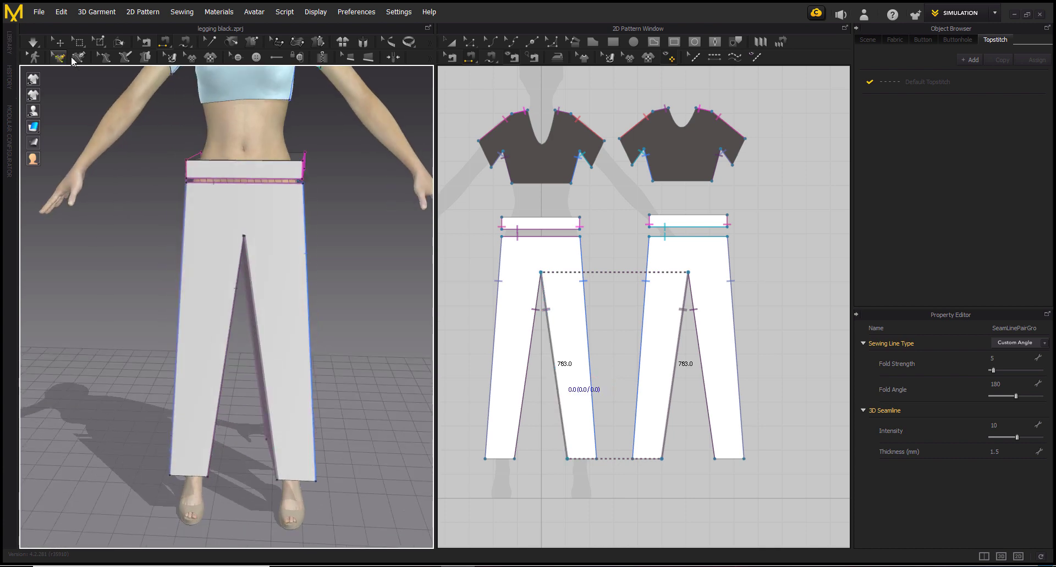
# Run Simulation to drape the sewn pieces onto the avatar and inspect the leggings
pyautogui.click(36, 44)
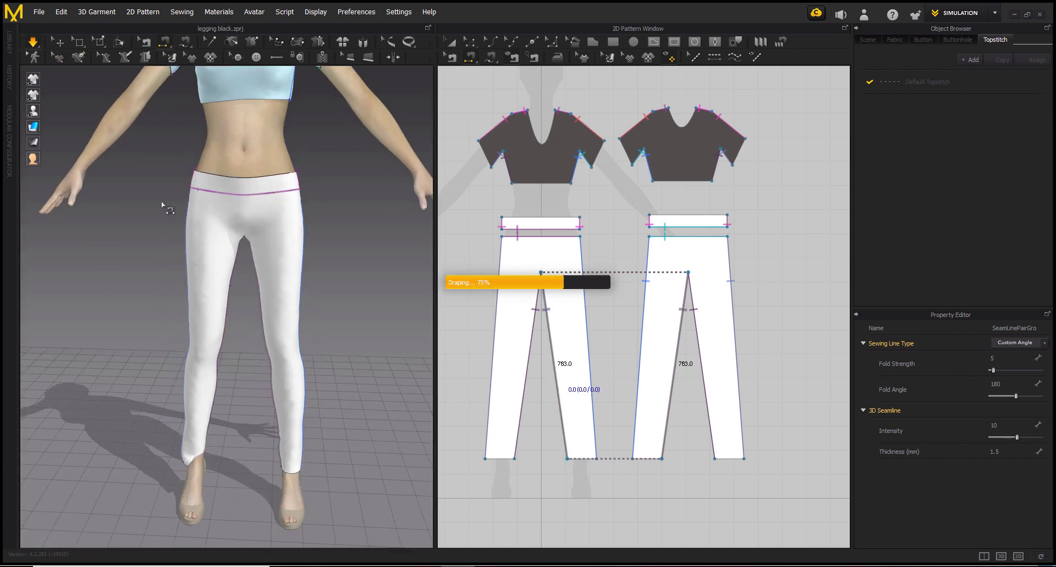
pyautogui.moveTo(272, 369)
pyautogui.mouseDown(button='right')
pyautogui.moveTo(184, 354)
pyautogui.moveTo(217, 354)
pyautogui.mouseUp(button='right')
pyautogui.scroll(3, 147, 114)
pyautogui.click(61, 42)
pyautogui.click(210, 410)
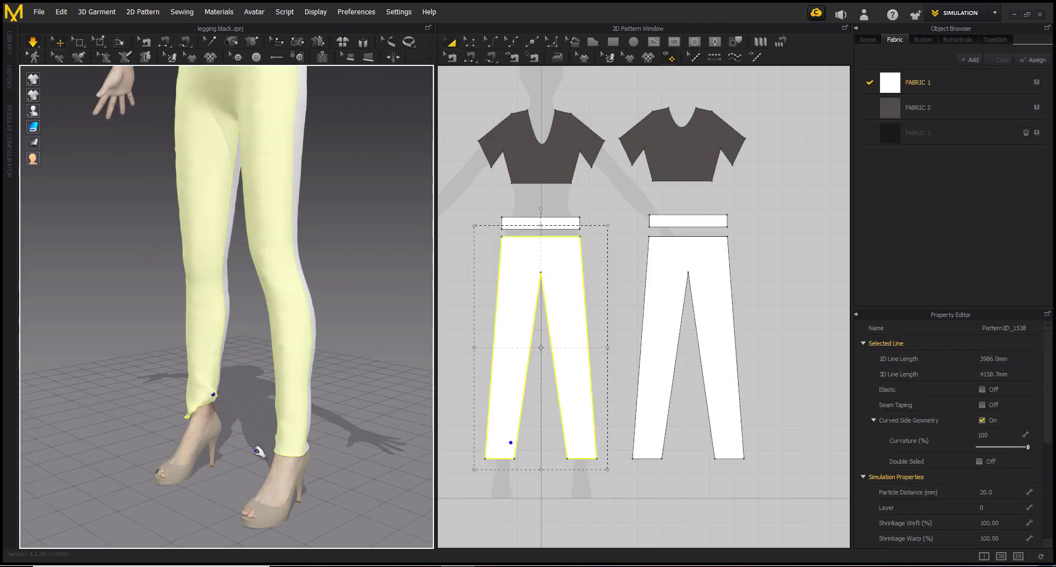
pyautogui.moveTo(268, 465)
pyautogui.mouseDown(button='right')
pyautogui.moveTo(279, 448)
pyautogui.moveTo(263, 358)
pyautogui.moveTo(255, 391)
pyautogui.moveTo(124, 380)
pyautogui.moveTo(276, 309)
pyautogui.moveTo(222, 314)
pyautogui.moveTo(247, 265)
pyautogui.mouseUp(button='right')
pyautogui.scroll(-3, 264, 358)
pyautogui.scroll(-3, 238, 385)
pyautogui.scroll(3, 124, 380)
pyautogui.scroll(-2, 110, 385)
pyautogui.scroll(2, 243, 322)
# Pull the right piece up at the back so the leggings seat properly
pyautogui.click(226, 264)
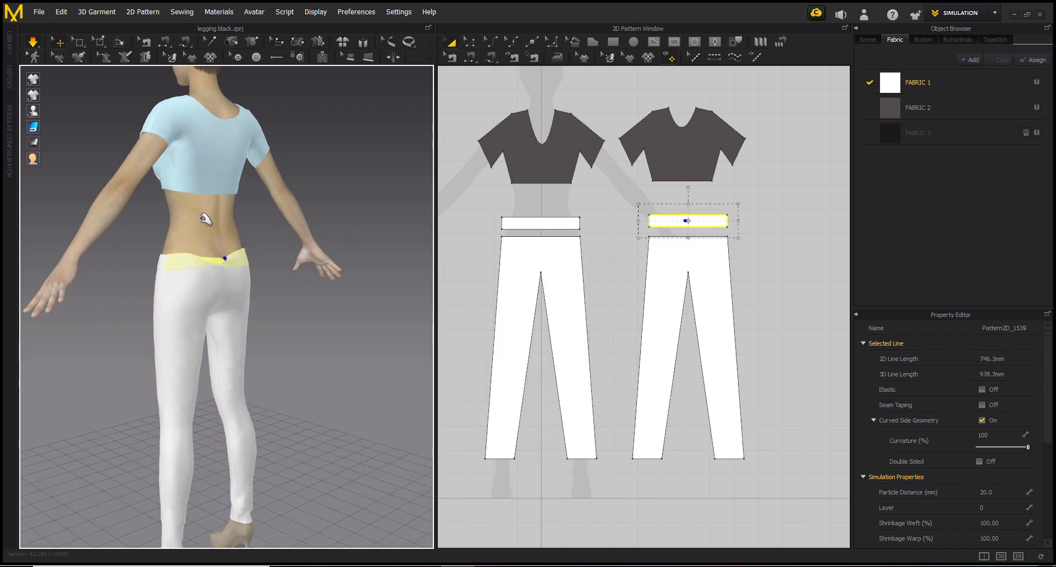
pyautogui.moveTo(193, 269)
pyautogui.mouseDown()
pyautogui.moveTo(176, 188)
pyautogui.moveTo(198, 275)
pyautogui.moveTo(222, 137)
pyautogui.mouseUp()
pyautogui.moveTo(219, 289)
pyautogui.mouseDown(button='right')
pyautogui.moveTo(256, 314)
pyautogui.moveTo(246, 287)
pyautogui.mouseUp(button='right')
pyautogui.moveTo(249, 337); pyautogui.dragTo(272, 306, button='right')
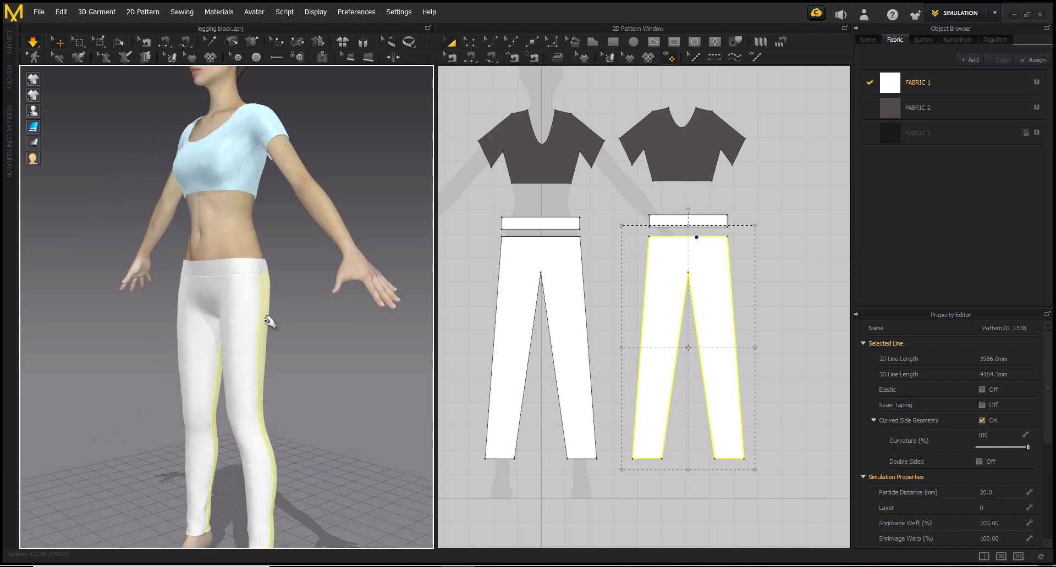
pyautogui.scroll(3, 274, 306)
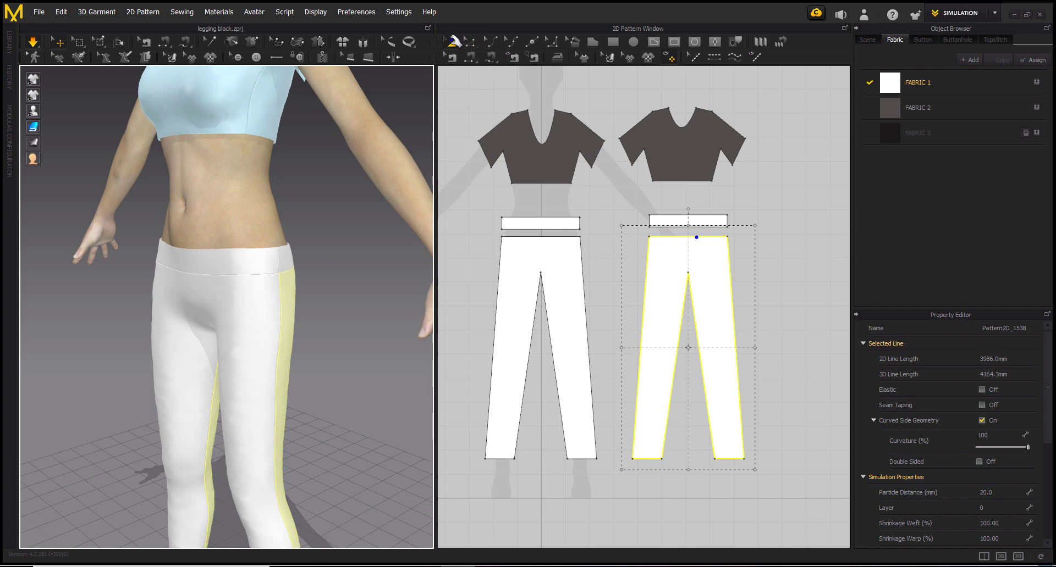
# Tick Elastic for the waistband pieces in the Property Editor
pyautogui.click(527, 225)
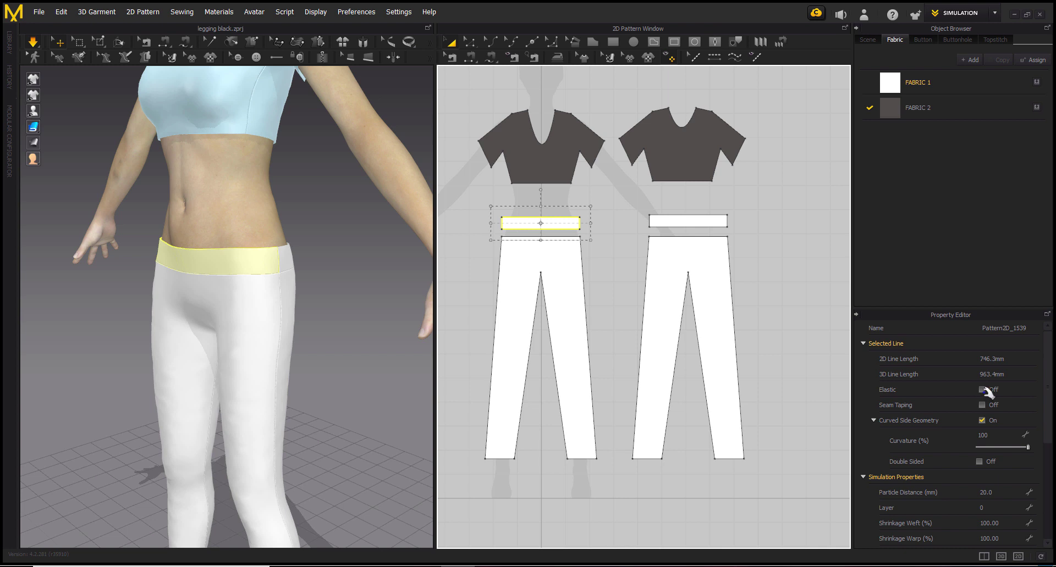
pyautogui.click(983, 390)
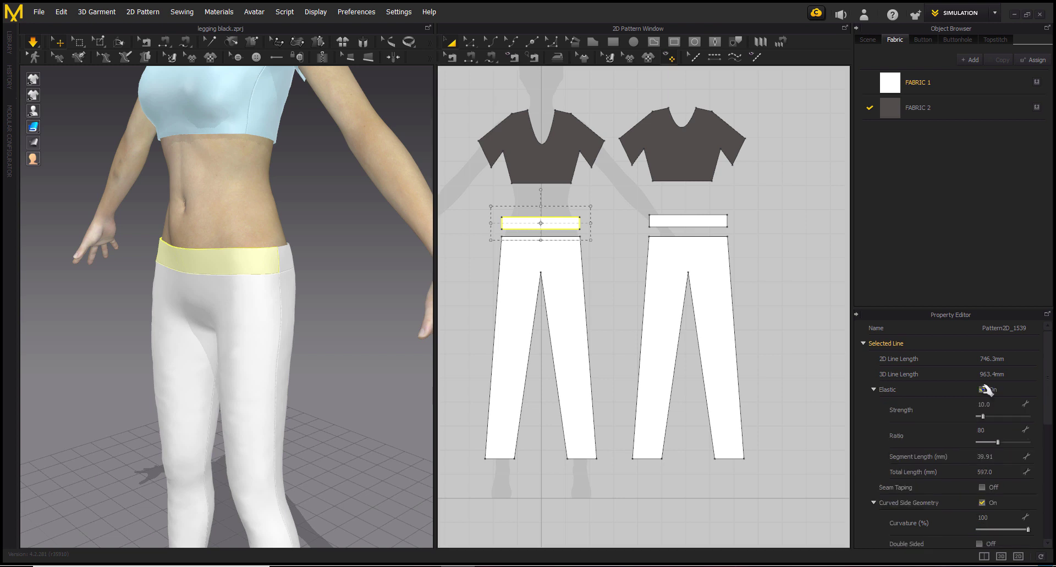
pyautogui.click(693, 221)
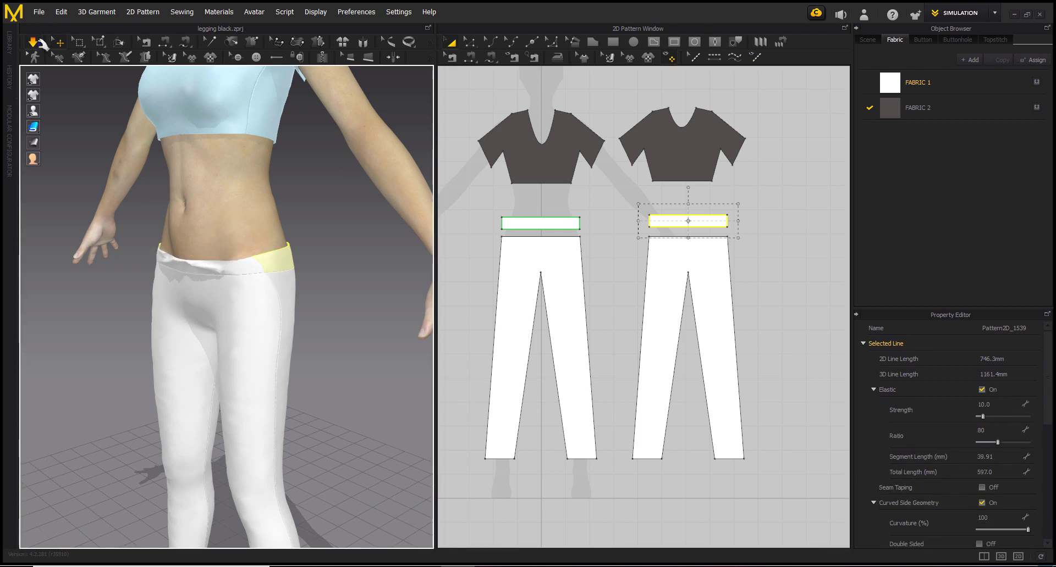
# Pull the elastic waistband up onto the hips and check the fit from the front
pyautogui.moveTo(269, 388); pyautogui.dragTo(408, 321, button='right')
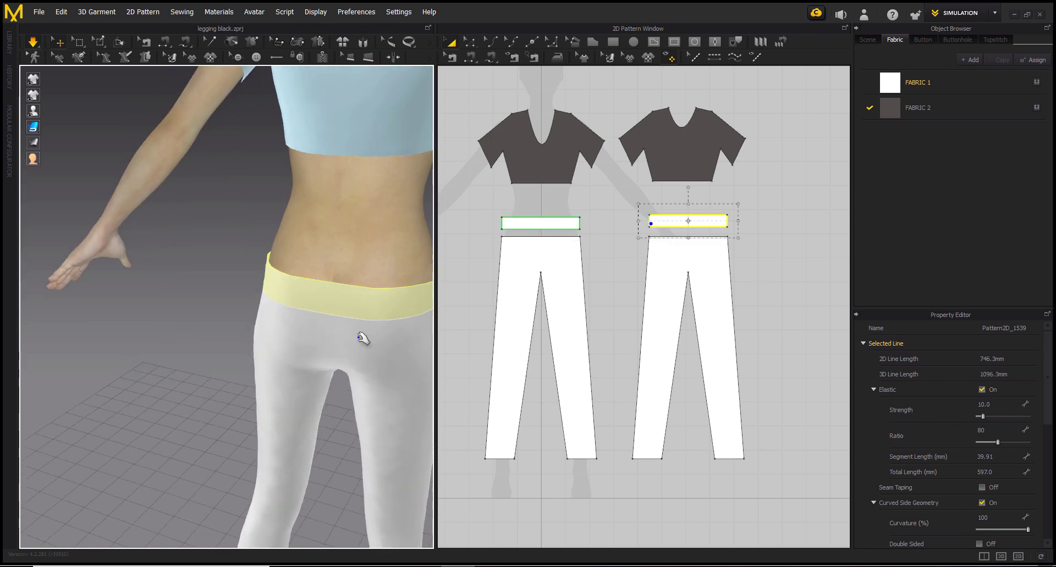
pyautogui.moveTo(408, 322); pyautogui.dragTo(357, 132)
pyautogui.moveTo(417, 264); pyautogui.dragTo(389, 227)
pyautogui.moveTo(389, 227)
pyautogui.mouseDown(button='right')
pyautogui.moveTo(377, 365)
pyautogui.moveTo(306, 365)
pyautogui.moveTo(420, 200)
pyautogui.mouseUp(button='right')
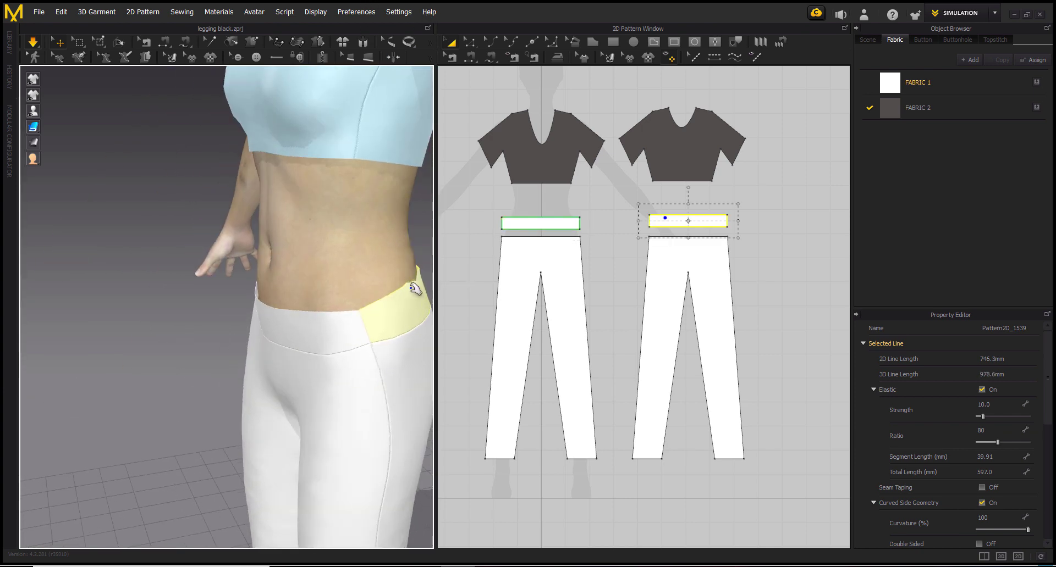
pyautogui.press('2')
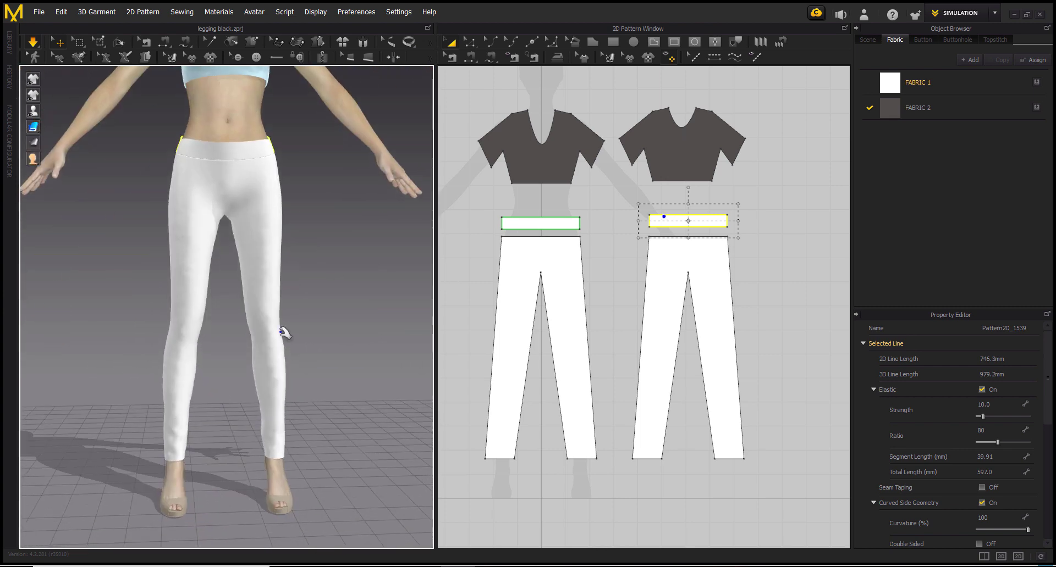
pyautogui.moveTo(282, 350)
pyautogui.mouseDown(button='right')
pyautogui.moveTo(285, 391)
pyautogui.moveTo(221, 382)
pyautogui.moveTo(273, 432)
pyautogui.moveTo(286, 423)
pyautogui.mouseUp(button='right')
pyautogui.scroll(2, 243, 370)
pyautogui.scroll(3, 267, 412)
pyautogui.scroll(3, 287, 440)
# Raise the four leg hem lines slightly and re-drape the leggings
pyautogui.click(469, 42)
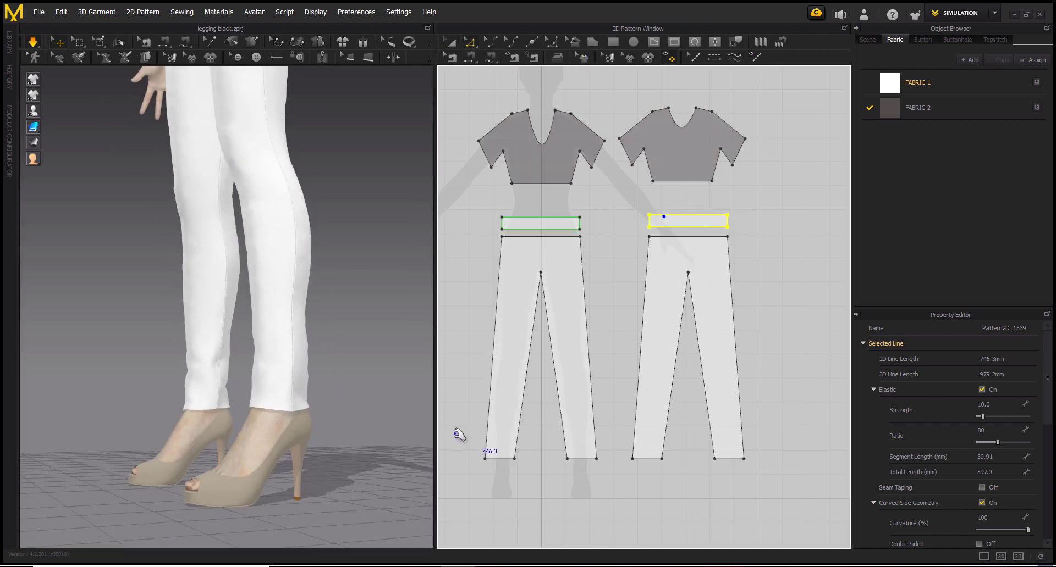
pyautogui.moveTo(460, 437); pyautogui.dragTo(781, 485)
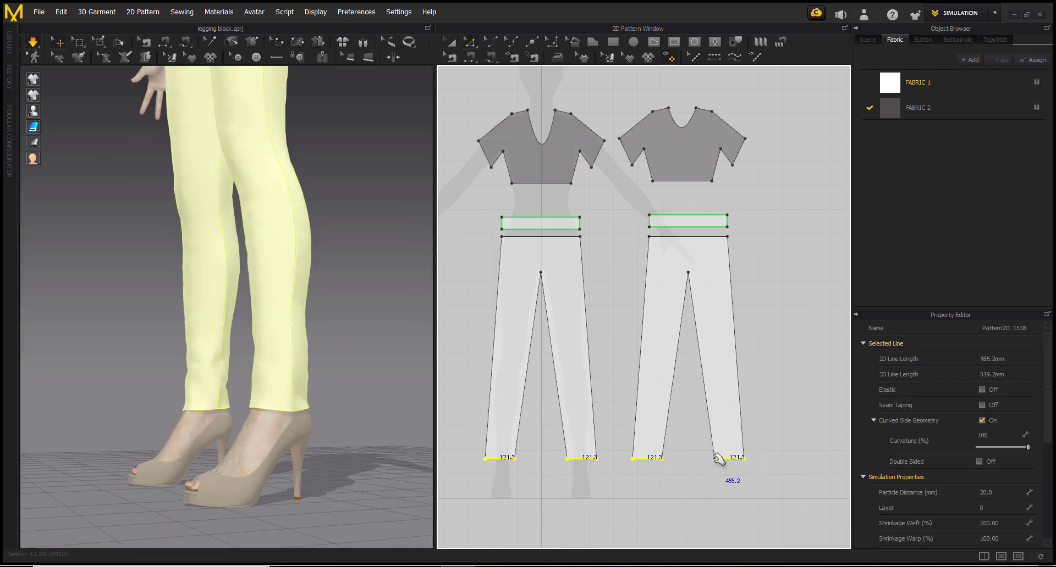
pyautogui.moveTo(718, 459); pyautogui.dragTo(718, 451)
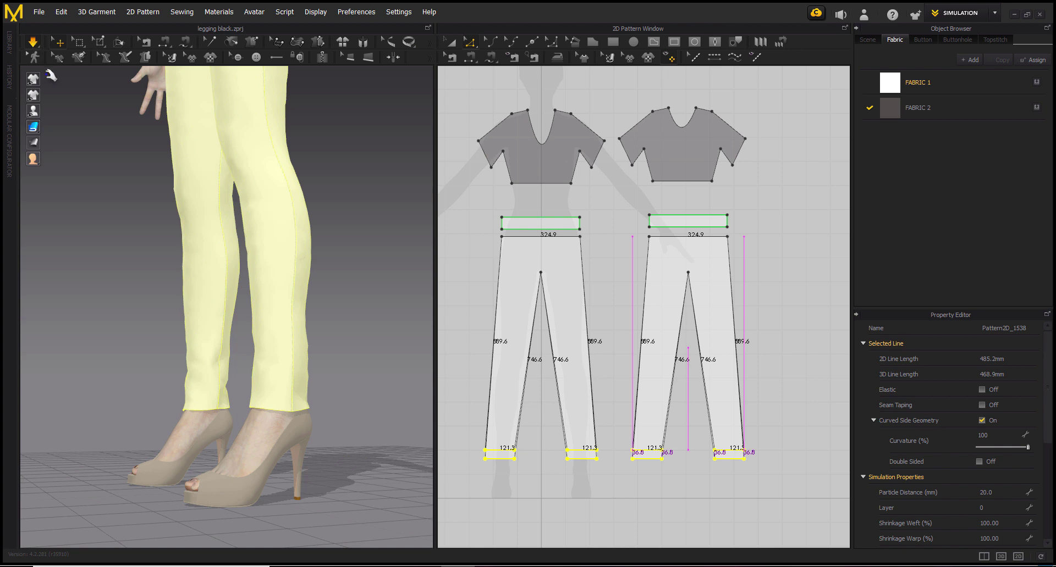
pyautogui.click(34, 42)
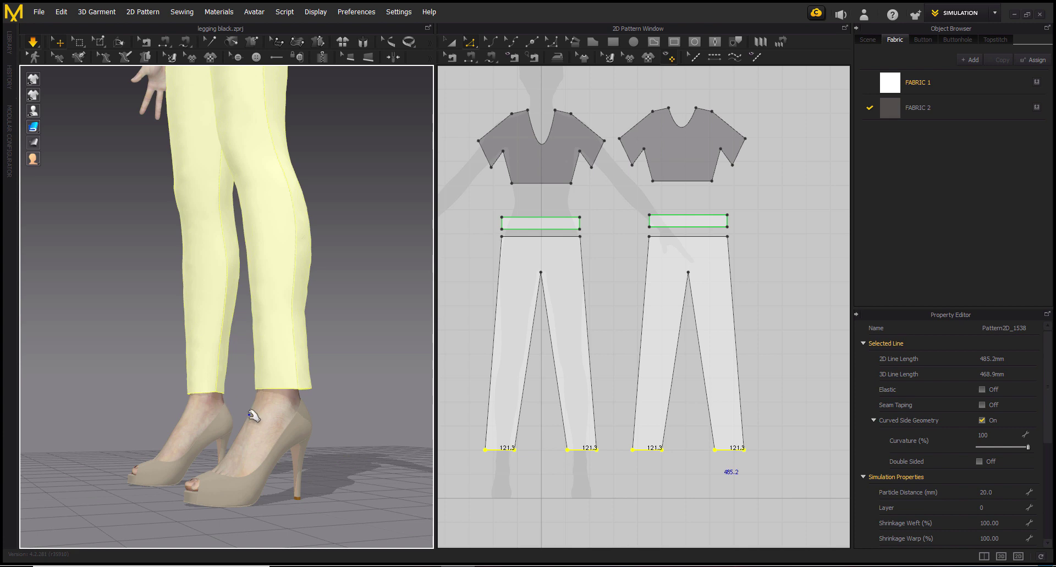
# Pull the leg patterns' hem points inward to taper the ankles
pyautogui.moveTo(249, 417); pyautogui.dragTo(167, 427, button='right')
pyautogui.moveTo(335, 434)
pyautogui.mouseDown(button='right')
pyautogui.moveTo(295, 370)
pyautogui.moveTo(283, 431)
pyautogui.mouseUp(button='right')
pyautogui.scroll(3, 308, 382)
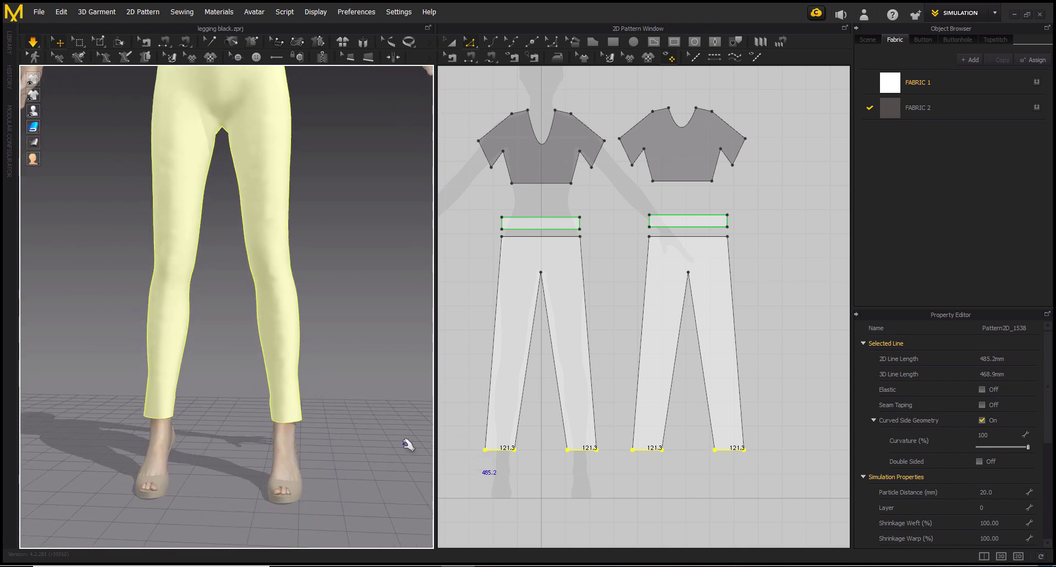
pyautogui.click(318, 441)
pyautogui.scroll(1, 362, 309)
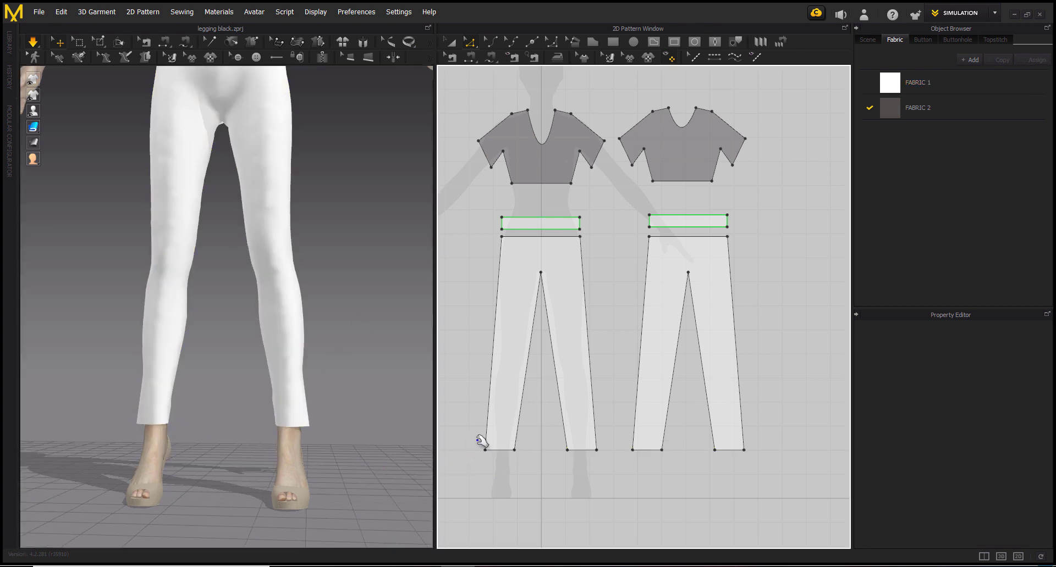
pyautogui.moveTo(474, 437); pyautogui.dragTo(491, 450)
pyautogui.click(596, 450)
pyautogui.moveTo(745, 450); pyautogui.dragTo(737, 450)
# Simulate the tapered leggings and inspect the fit around the avatar
pyautogui.press('space')
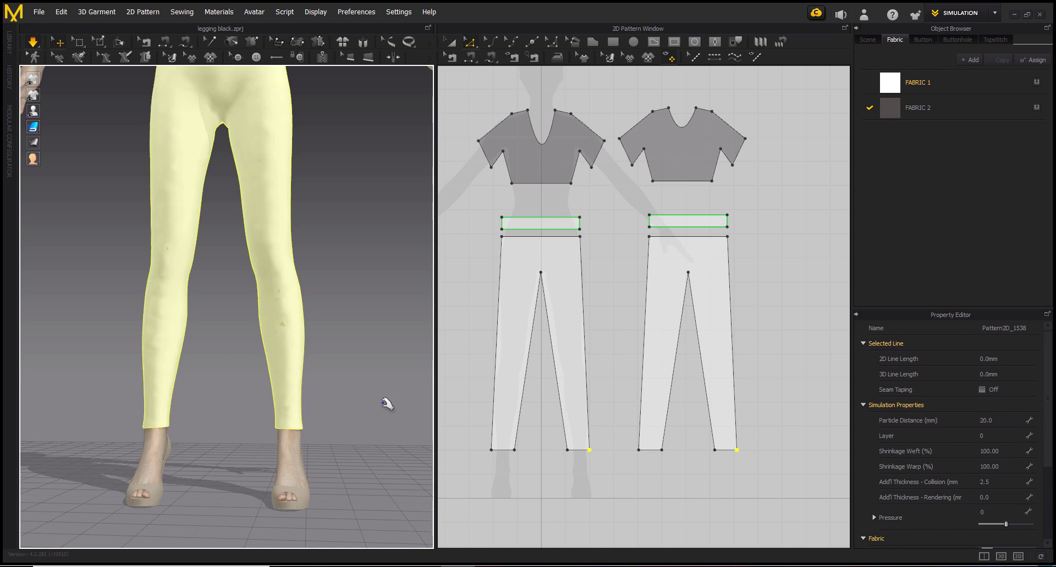
pyautogui.scroll(-3, 354, 359)
pyautogui.moveTo(308, 374)
pyautogui.mouseDown(button='right')
pyautogui.moveTo(151, 368)
pyautogui.moveTo(338, 389)
pyautogui.mouseUp(button='right')
pyautogui.scroll(3, 270, 228)
pyautogui.click(325, 287)
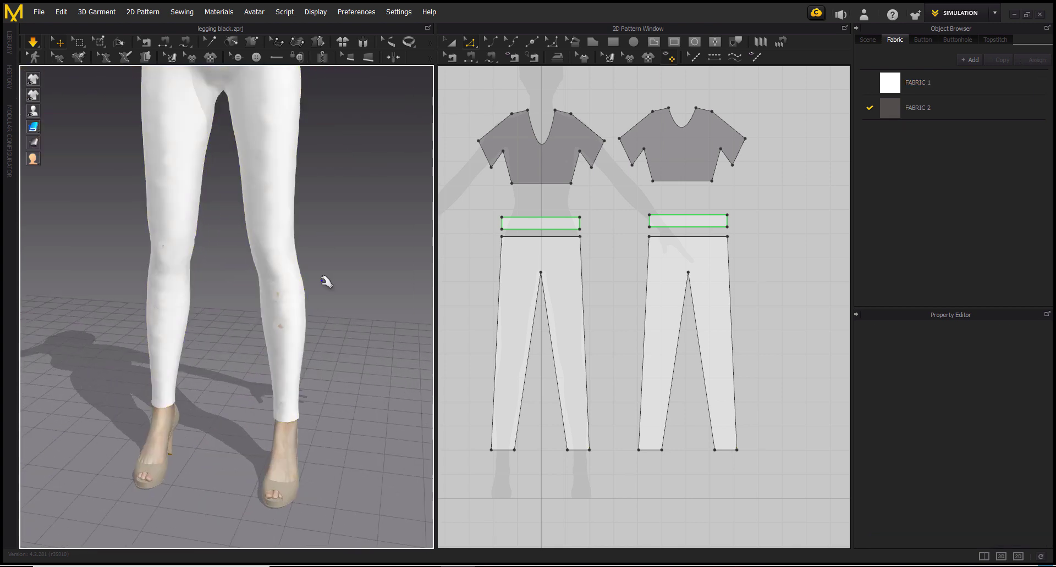
pyautogui.click(291, 307)
# Place five pocket corners, with a pointed bottom, on the back panel below the waistband
pyautogui.moveTo(318, 389)
pyautogui.mouseDown(button='right')
pyautogui.moveTo(306, 170)
pyautogui.moveTo(348, 337)
pyautogui.moveTo(252, 329)
pyautogui.moveTo(307, 306)
pyautogui.moveTo(236, 308)
pyautogui.moveTo(336, 312)
pyautogui.moveTo(361, 295)
pyautogui.moveTo(308, 334)
pyautogui.moveTo(330, 308)
pyautogui.moveTo(297, 255)
pyautogui.mouseUp(button='right')
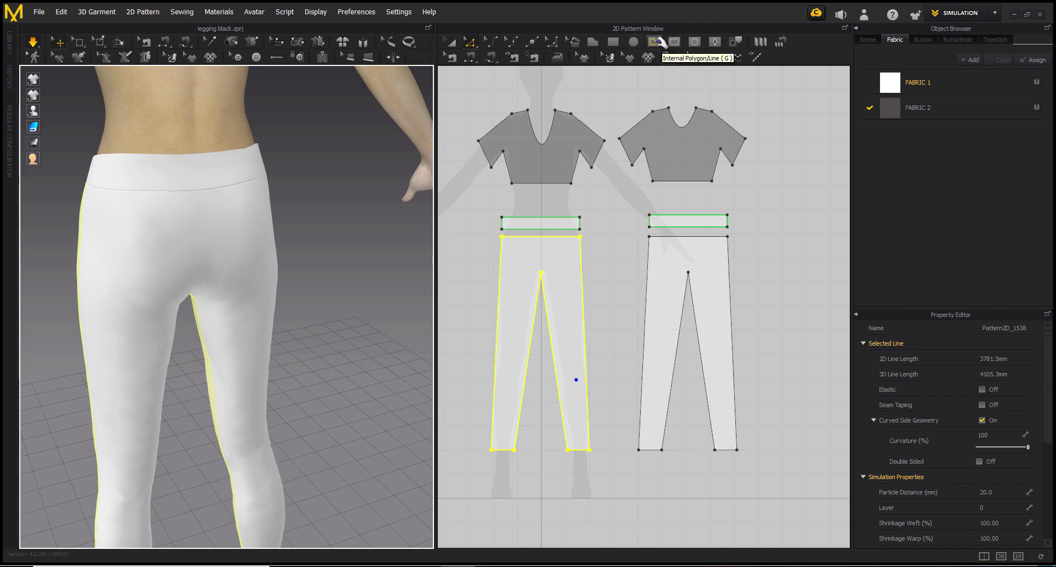
pyautogui.click(655, 42)
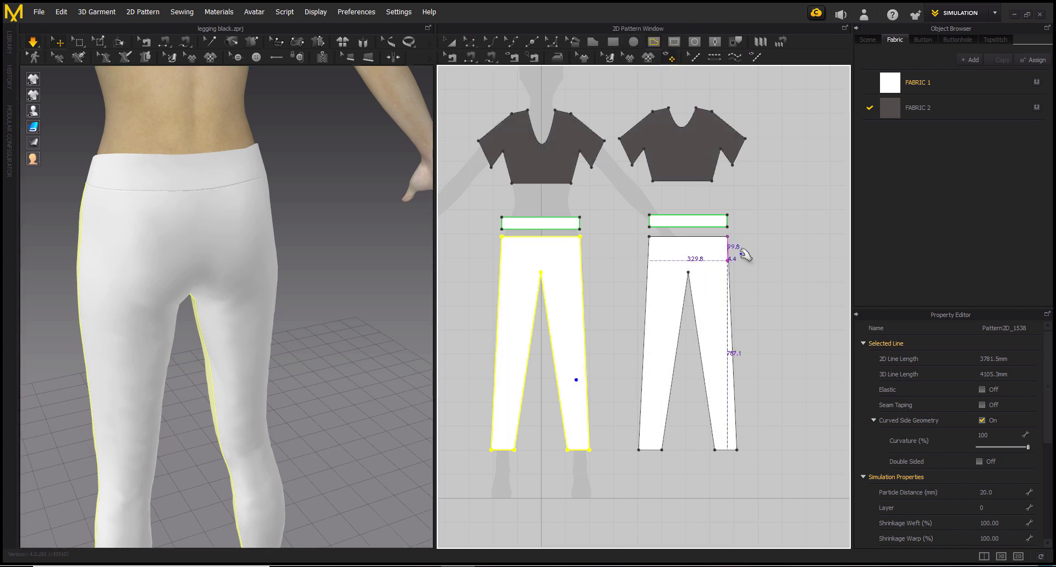
pyautogui.scroll(3, 689, 257)
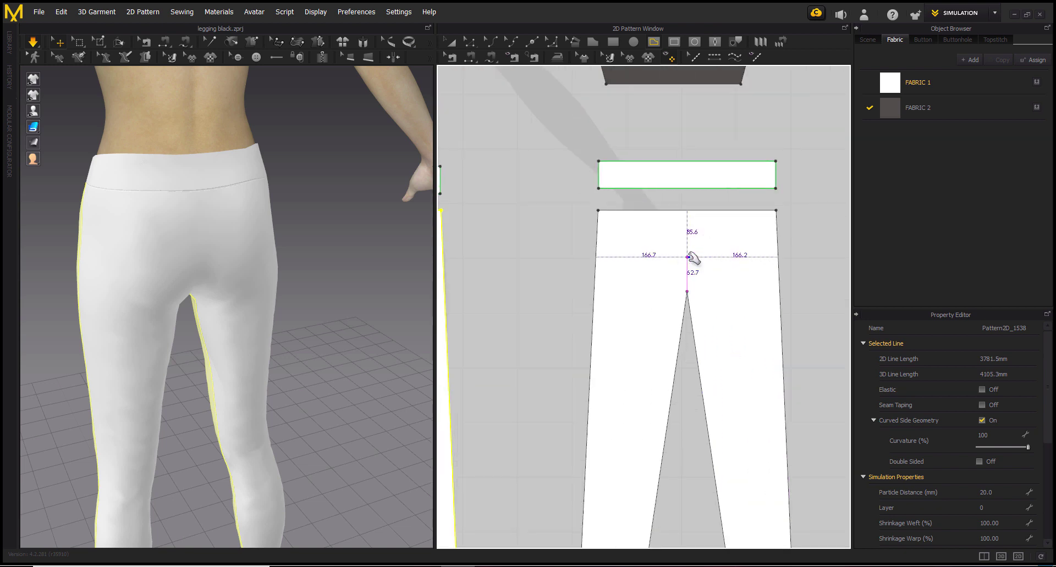
pyautogui.click(715, 240)
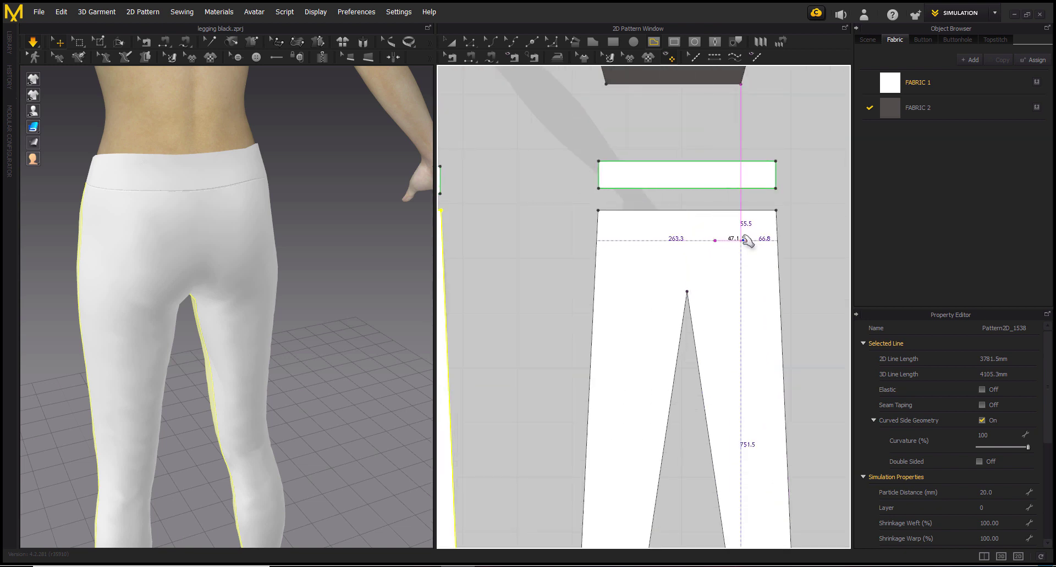
pyautogui.click(741, 241)
pyautogui.click(741, 263)
pyautogui.click(728, 269)
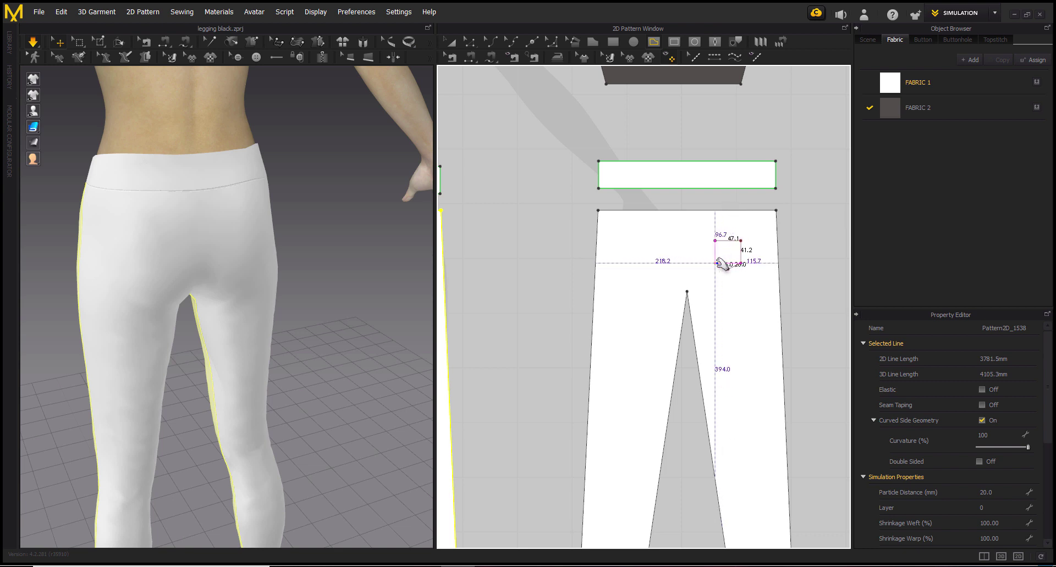
pyautogui.click(715, 263)
# Close the pocket outline and clone it as a separate pattern beside the leggings
pyautogui.click(715, 240)
pyautogui.press('a')
pyautogui.moveTo(762, 262); pyautogui.dragTo(661, 244, button='right')
pyautogui.click(636, 242)
pyautogui.rightClick(635, 244)
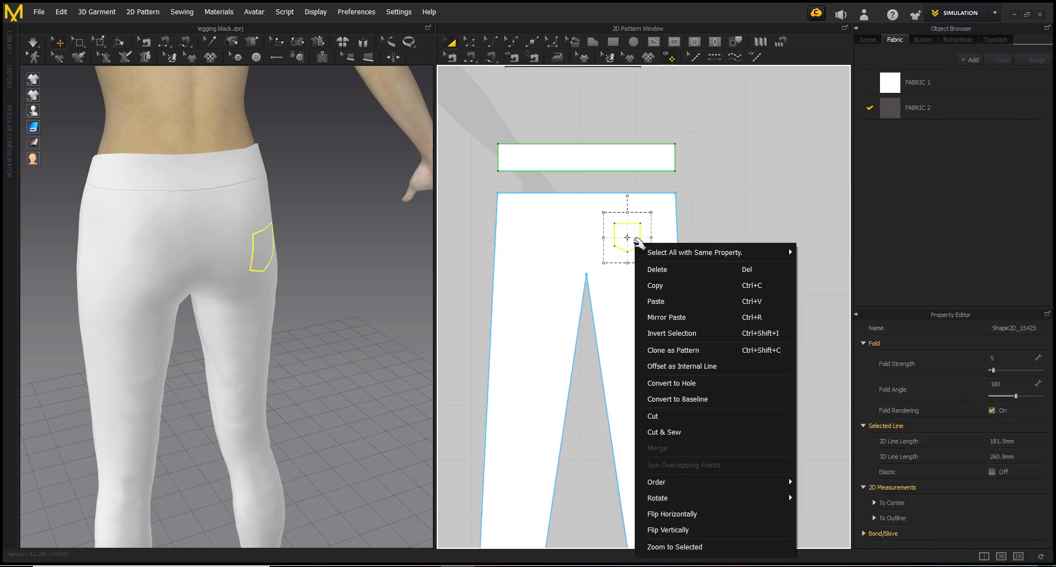
pyautogui.click(668, 351)
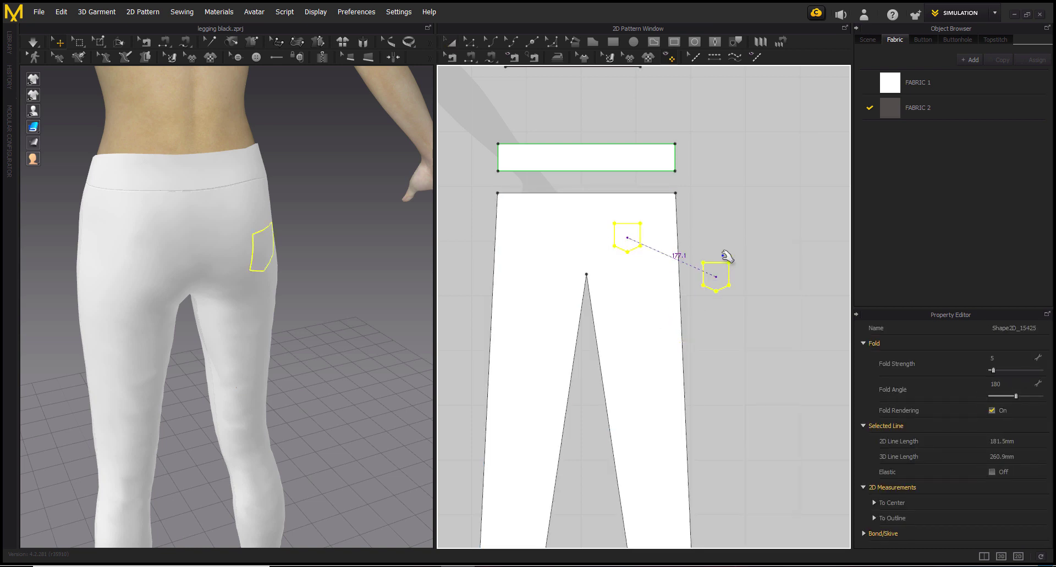
pyautogui.click(731, 238)
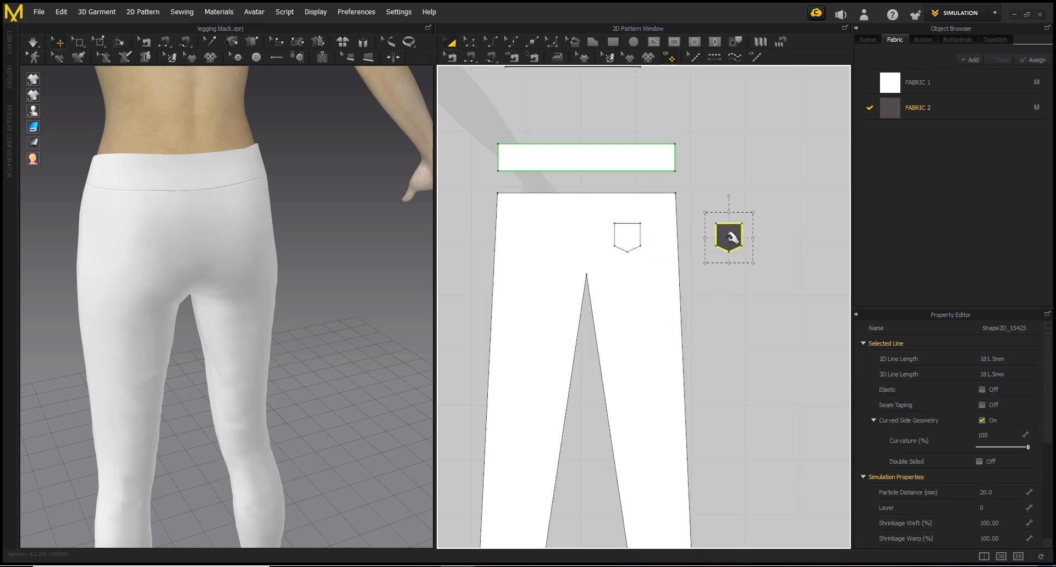
# Move the cloned pocket piece onto the avatar's back hip in 3D
pyautogui.scroll(-2, 275, 307)
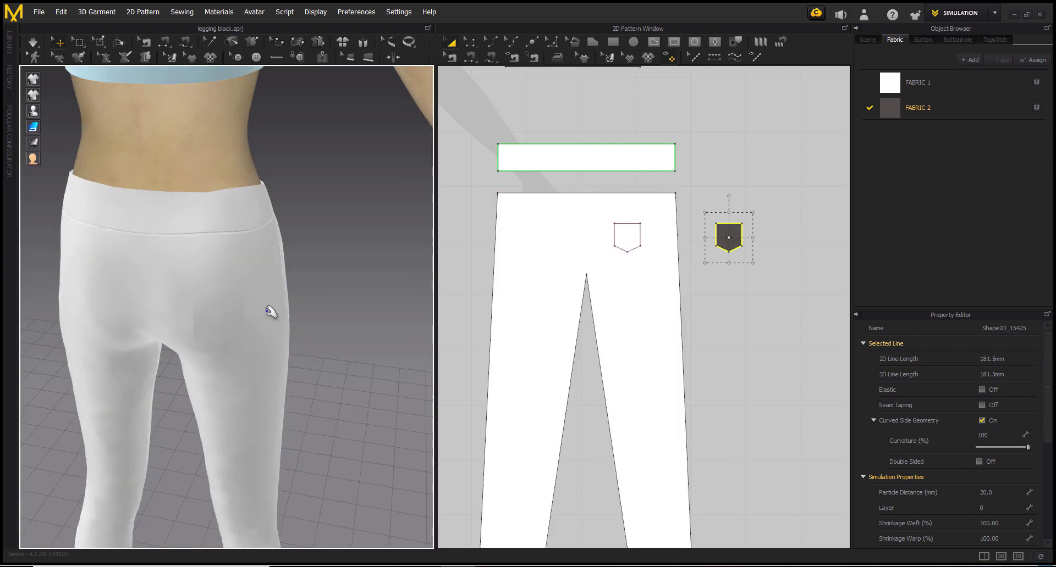
pyautogui.scroll(-2, 278, 304)
pyautogui.scroll(-2, 278, 304)
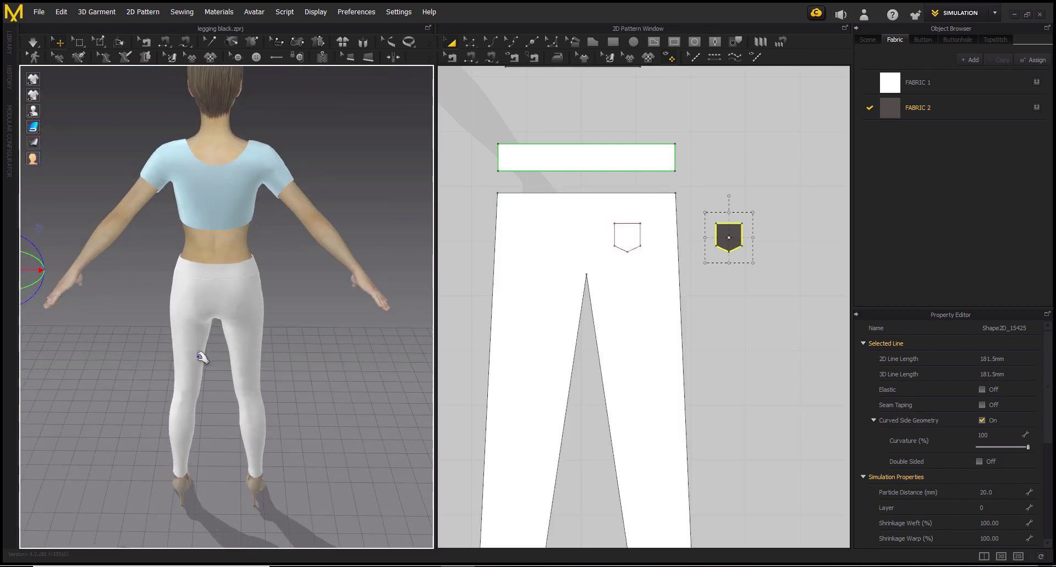
pyautogui.moveTo(235, 357); pyautogui.dragTo(146, 273, button='right')
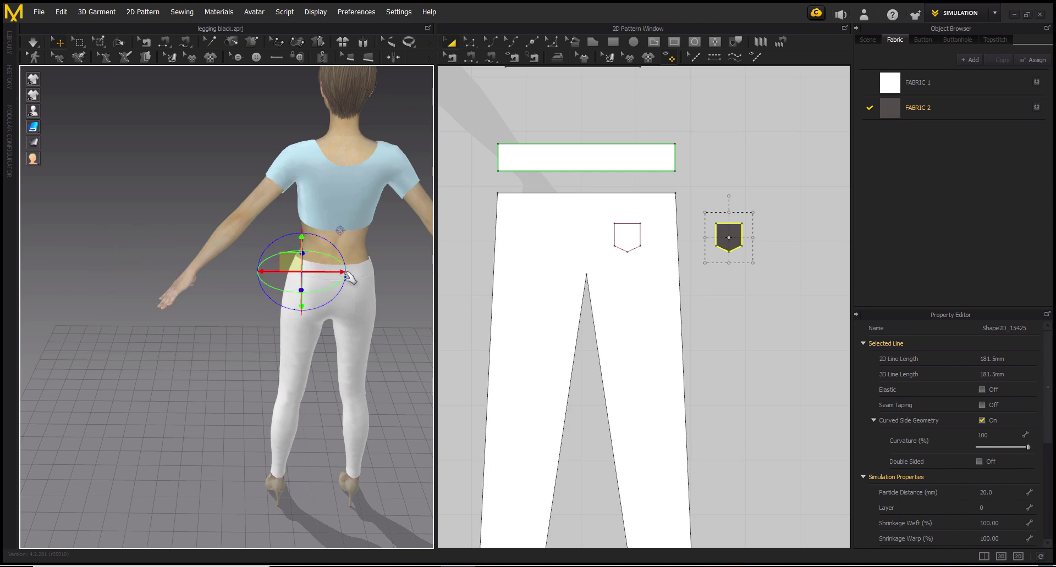
pyautogui.moveTo(214, 275); pyautogui.dragTo(363, 305)
pyautogui.moveTo(363, 305); pyautogui.dragTo(314, 263, button='right')
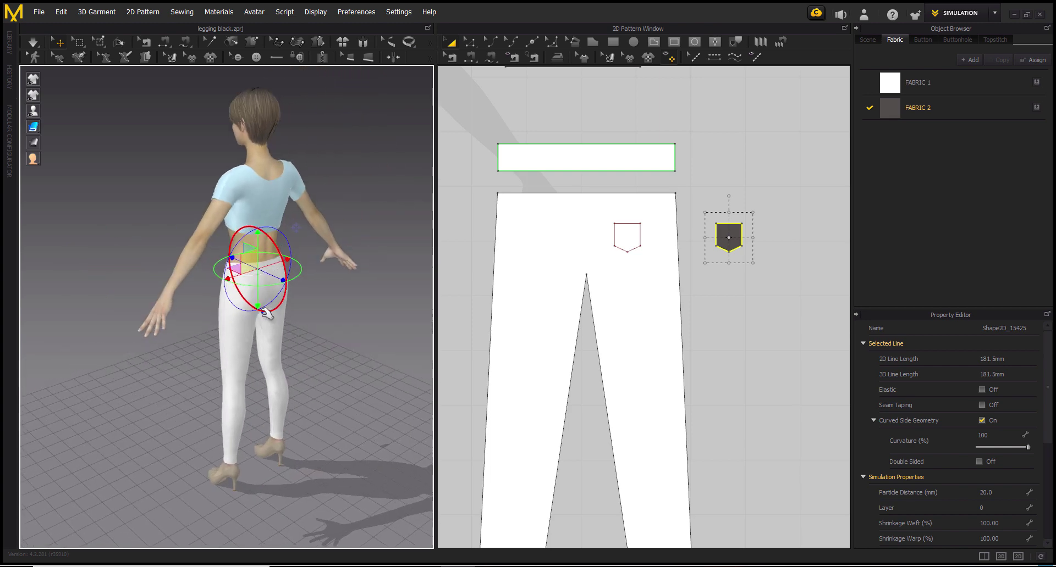
pyautogui.scroll(2, 286, 286)
pyautogui.scroll(2, 264, 306)
pyautogui.scroll(2, 305, 301)
# Shift the pocket sideways and higher on the hip, and nearer the leggings pattern
pyautogui.moveTo(304, 301)
pyautogui.mouseDown(button='right')
pyautogui.moveTo(206, 349)
pyautogui.moveTo(236, 266)
pyautogui.mouseUp(button='right')
pyautogui.moveTo(306, 275); pyautogui.dragTo(327, 280)
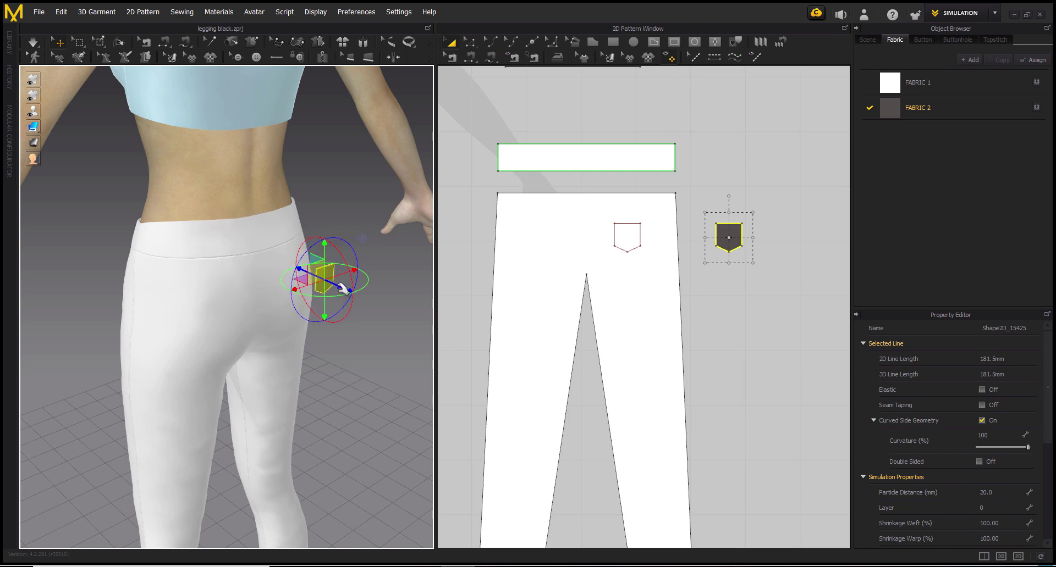
pyautogui.moveTo(337, 324)
pyautogui.mouseDown(button='right')
pyautogui.moveTo(240, 329)
pyautogui.moveTo(160, 269)
pyautogui.moveTo(124, 323)
pyautogui.mouseUp(button='right')
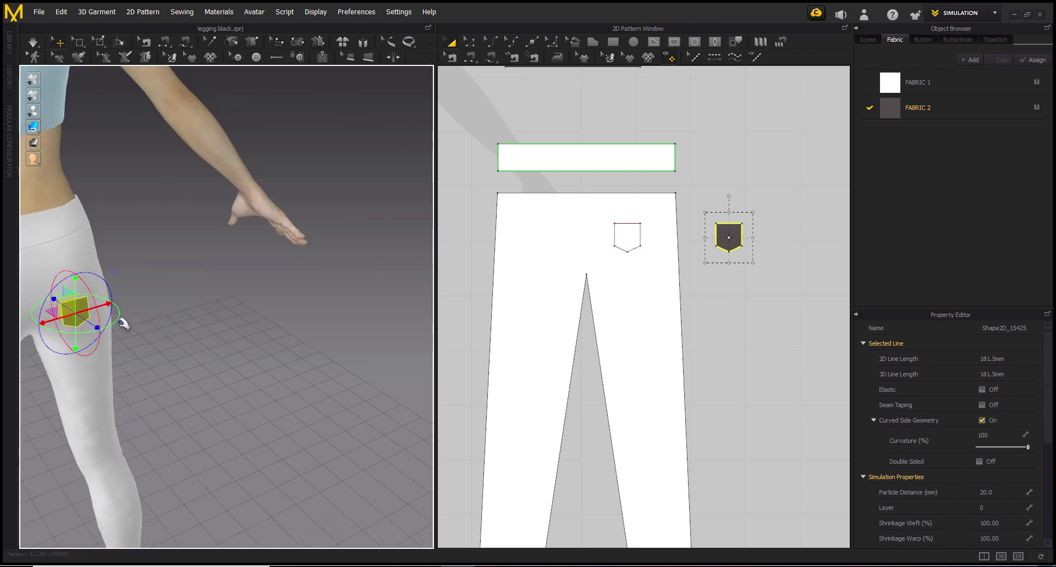
pyautogui.scroll(5, 180, 290)
pyautogui.moveTo(219, 288); pyautogui.dragTo(219, 251)
pyautogui.scroll(5, 758, 225)
pyautogui.scroll(-1, 693, 297)
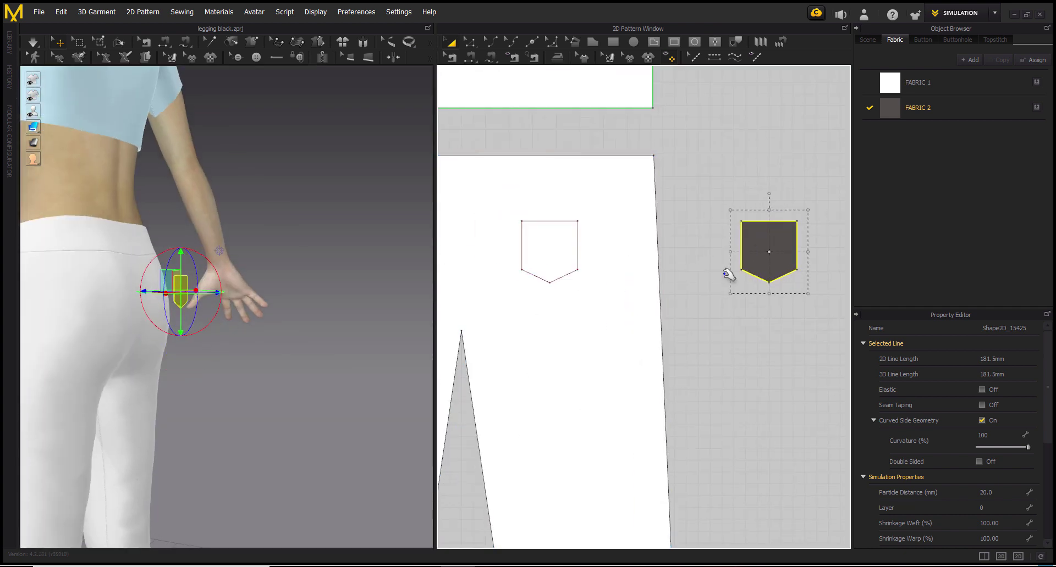
pyautogui.moveTo(768, 246); pyautogui.dragTo(693, 245)
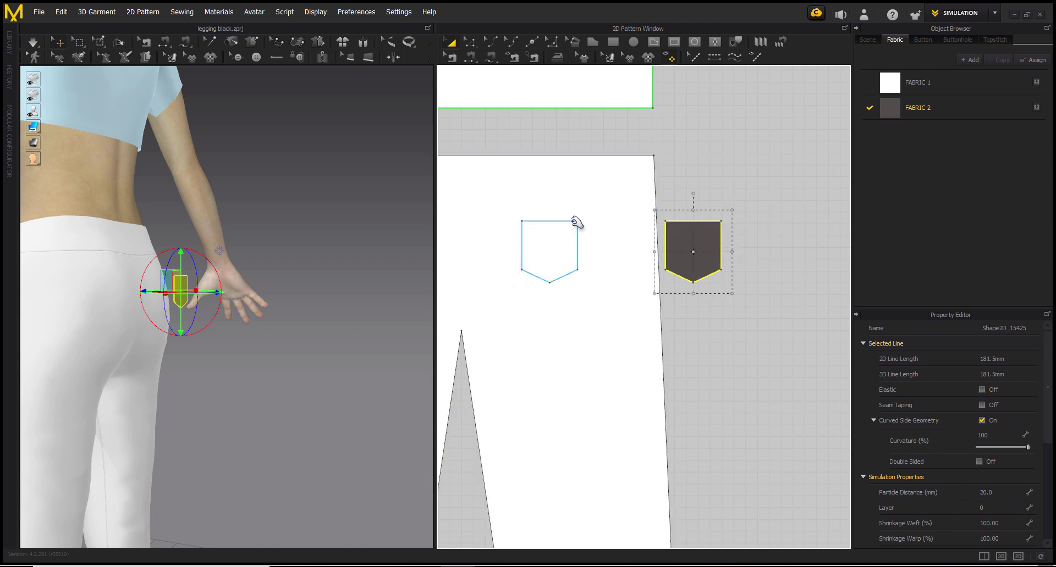
# Sew the pocket's two sides and two lower edges to the matching outline edges
pyautogui.click(472, 57)
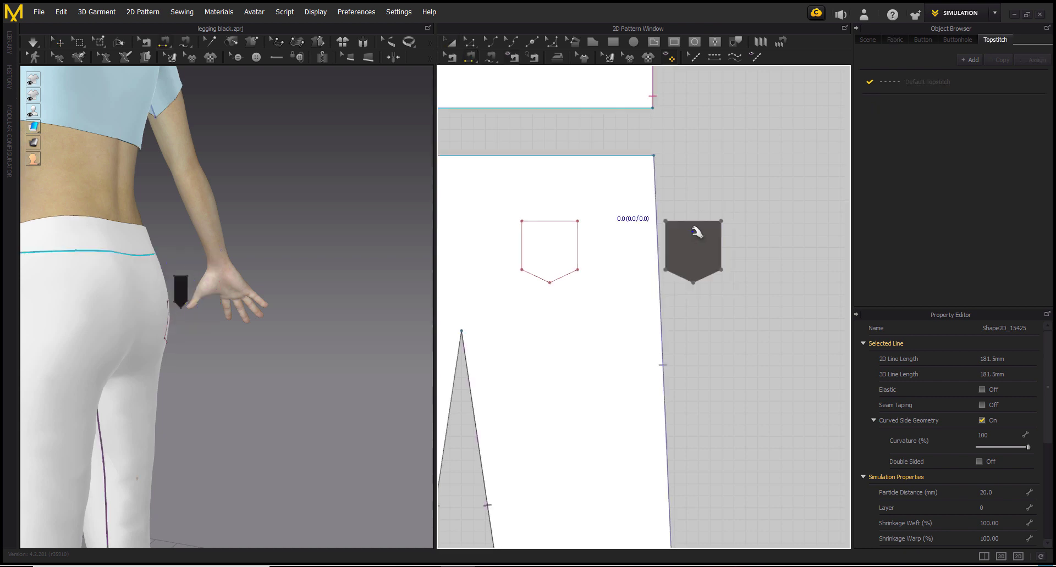
pyautogui.click(666, 235)
pyautogui.click(521, 245)
pyautogui.click(677, 275)
pyautogui.click(536, 275)
pyautogui.click(721, 242)
pyautogui.click(577, 245)
pyautogui.click(714, 271)
pyautogui.click(571, 274)
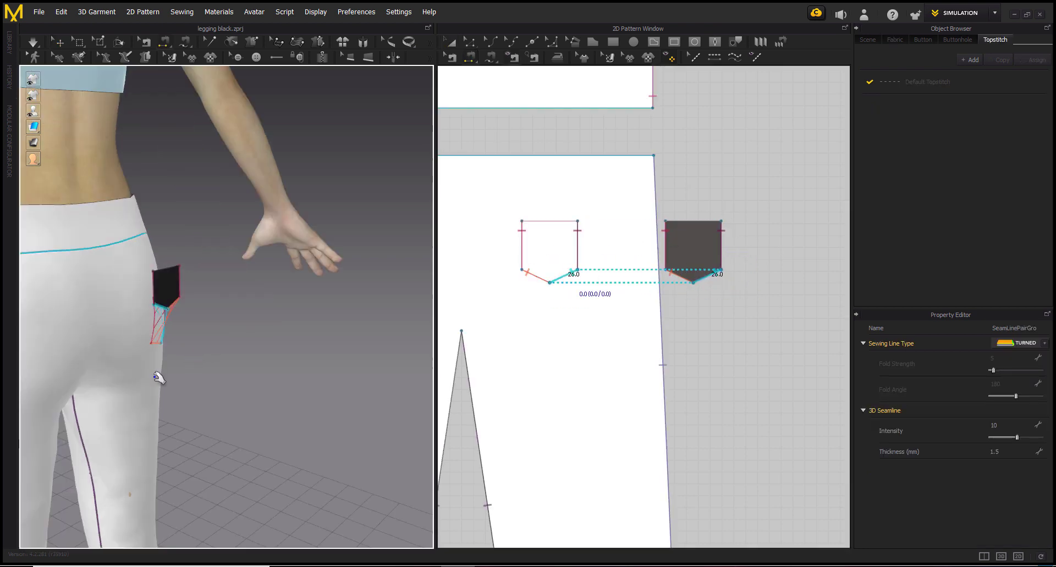
# Select the sewn pocket piece and view it on the back of the hips
pyautogui.moveTo(155, 379)
pyautogui.mouseDown(button='right')
pyautogui.moveTo(146, 419)
pyautogui.moveTo(172, 429)
pyautogui.mouseUp(button='right')
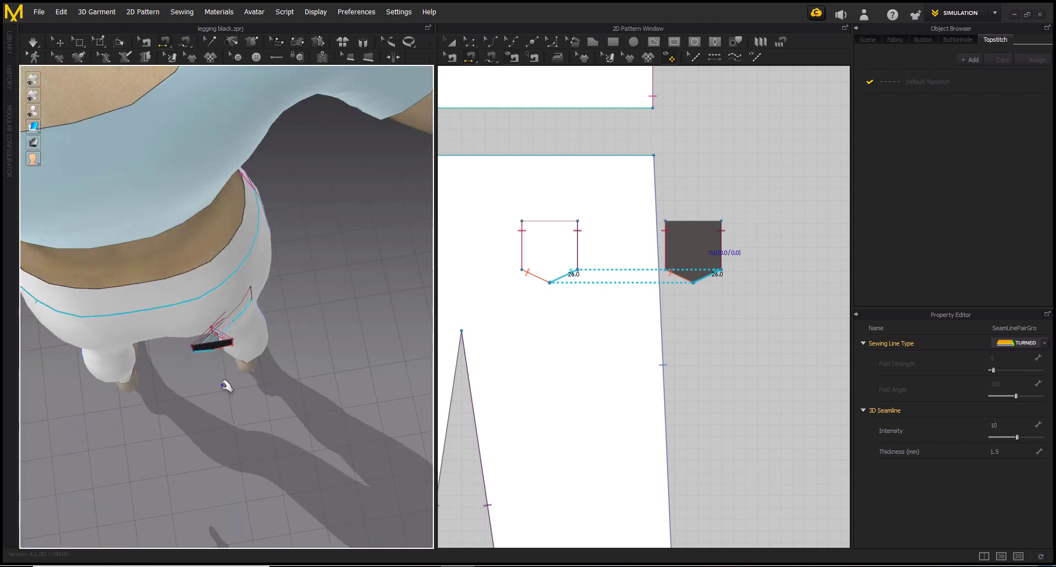
pyautogui.moveTo(218, 367); pyautogui.dragTo(212, 259, button='right')
pyautogui.press('q')
pyautogui.click(212, 341)
pyautogui.moveTo(276, 333)
pyautogui.mouseDown(button='right')
pyautogui.moveTo(289, 380)
pyautogui.moveTo(283, 363)
pyautogui.mouseUp(button='right')
pyautogui.rightClick(284, 363)
pyautogui.moveTo(306, 240)
pyautogui.mouseDown(button='right')
pyautogui.moveTo(325, 347)
pyautogui.moveTo(282, 380)
pyautogui.mouseUp(button='right')
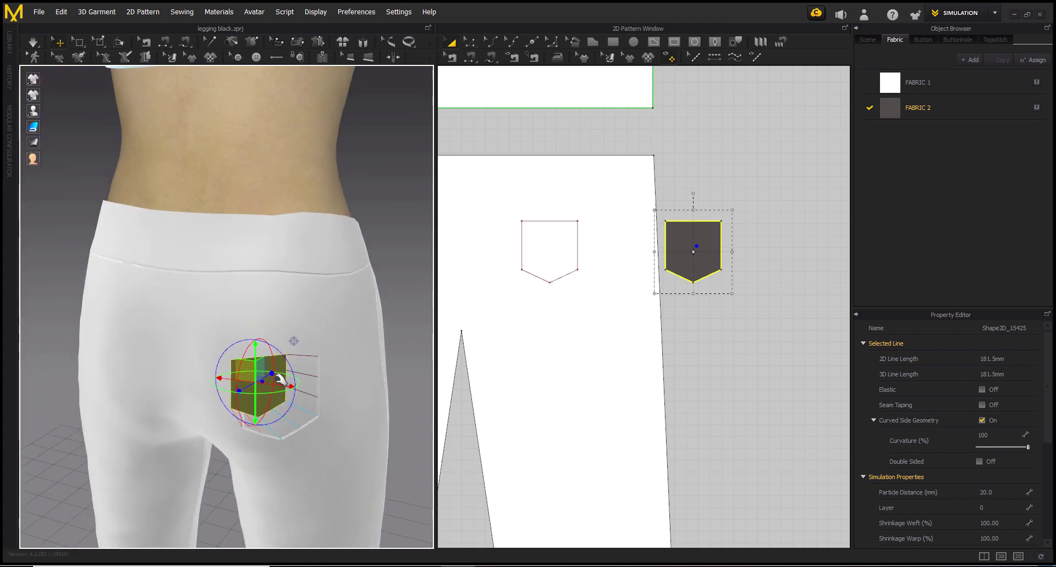
pyautogui.scroll(-1, 622, 318)
pyautogui.scroll(3, 622, 318)
pyautogui.moveTo(622, 318); pyautogui.dragTo(567, 367, button='right')
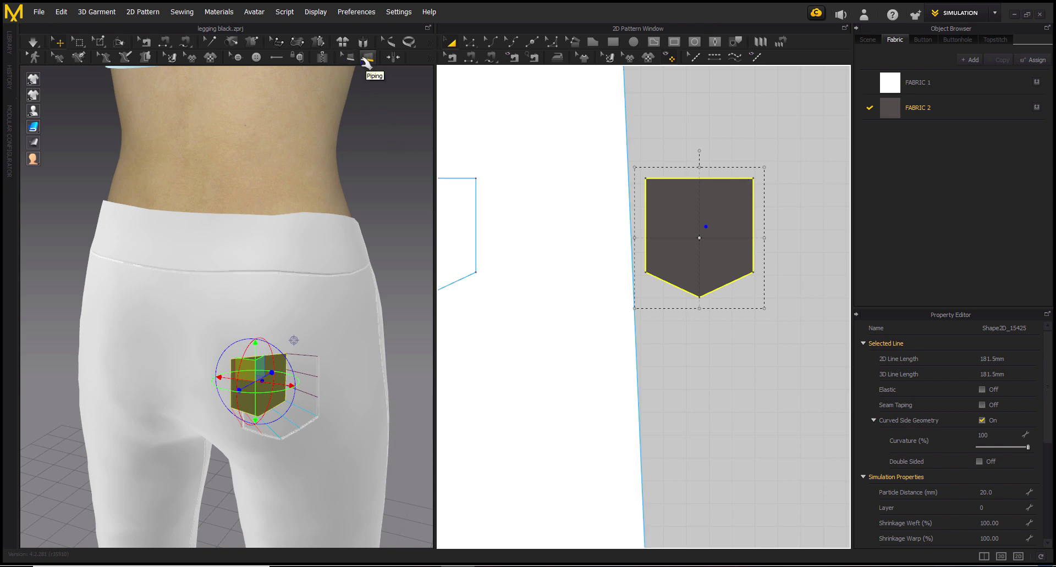
# Add piping along the pocket's top edge from top-left to top-right corner
pyautogui.click(367, 58)
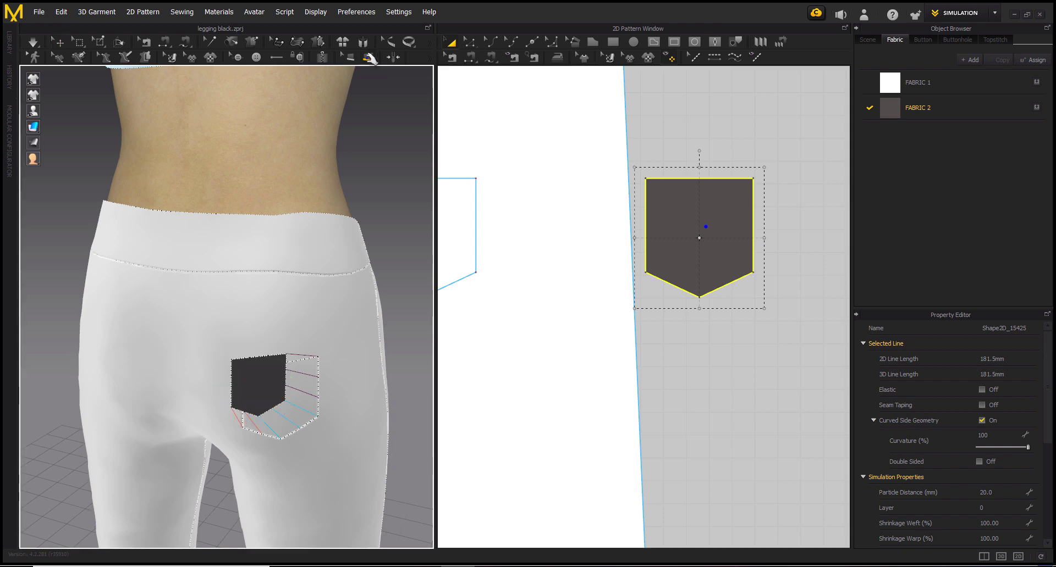
pyautogui.click(242, 367)
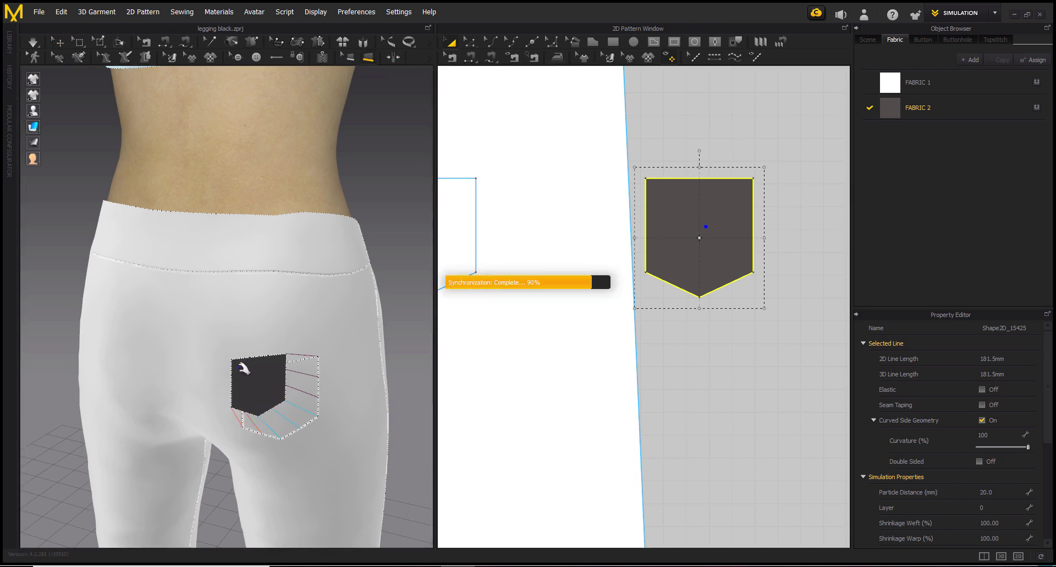
pyautogui.scroll(2, 243, 366)
pyautogui.scroll(3, 243, 365)
pyautogui.scroll(2, 243, 370)
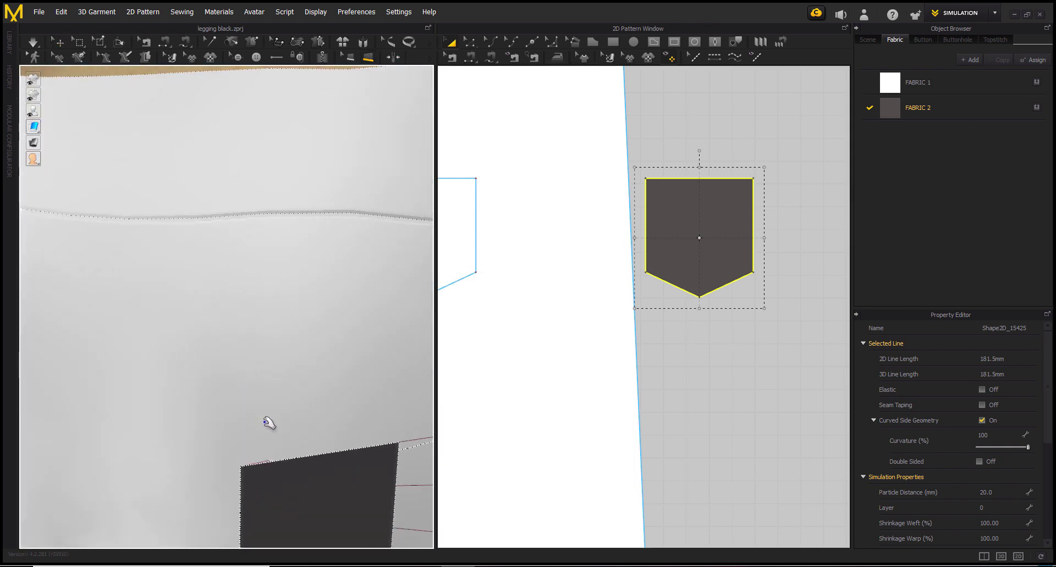
pyautogui.moveTo(269, 423); pyautogui.dragTo(204, 288, button='middle')
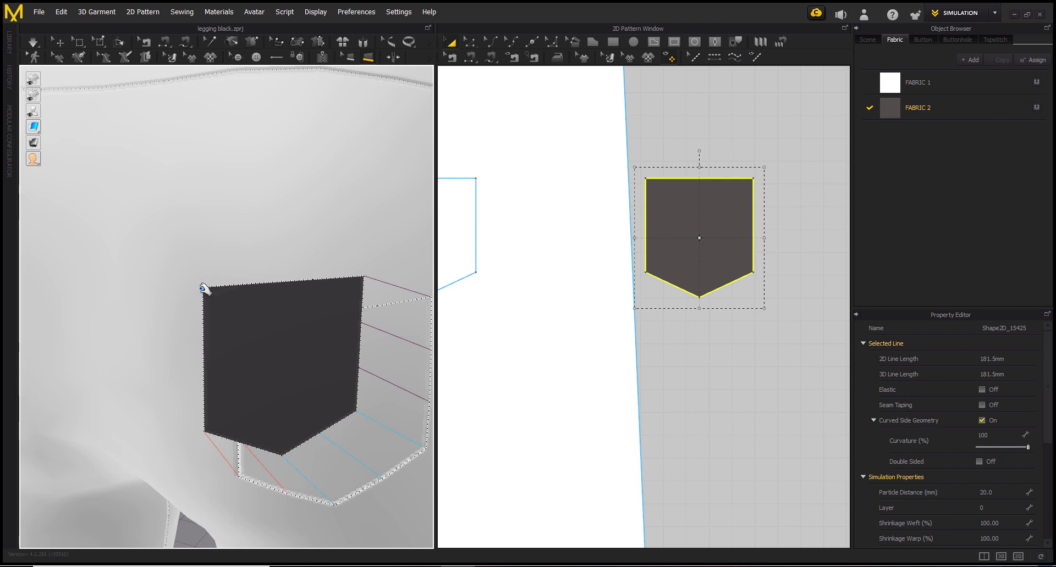
pyautogui.click(203, 287)
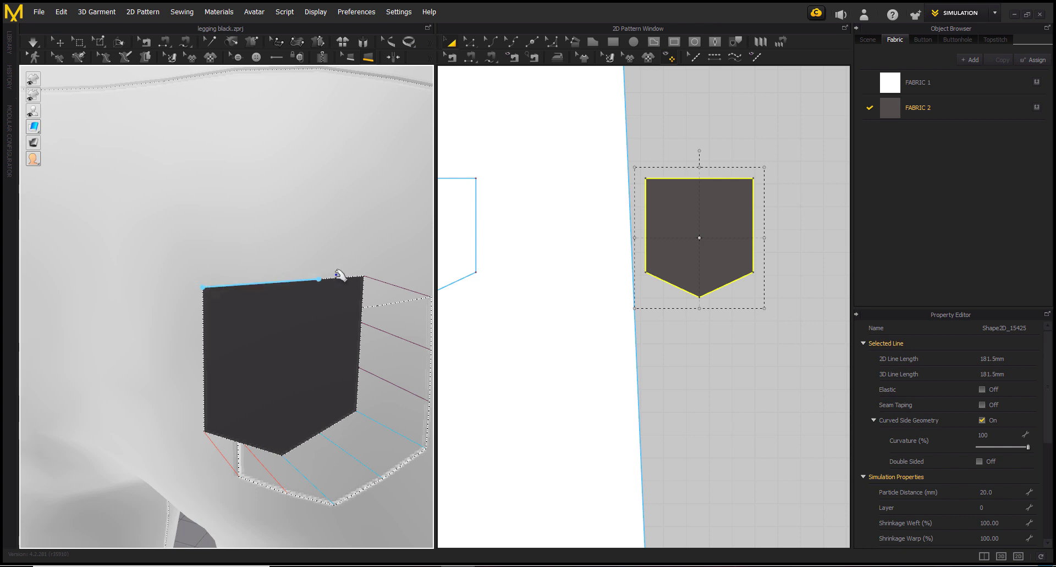
pyautogui.click(364, 276)
pyautogui.press('Return')
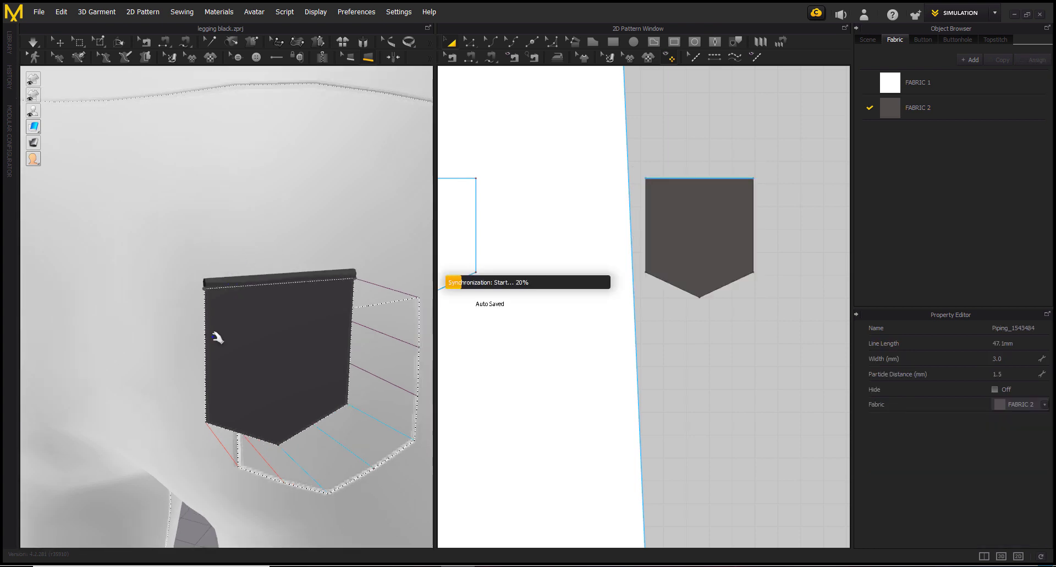
# Turn on simulation to drape the piped pocket, then view the avatar's front
pyautogui.scroll(-2, 236, 308)
pyautogui.click(33, 41)
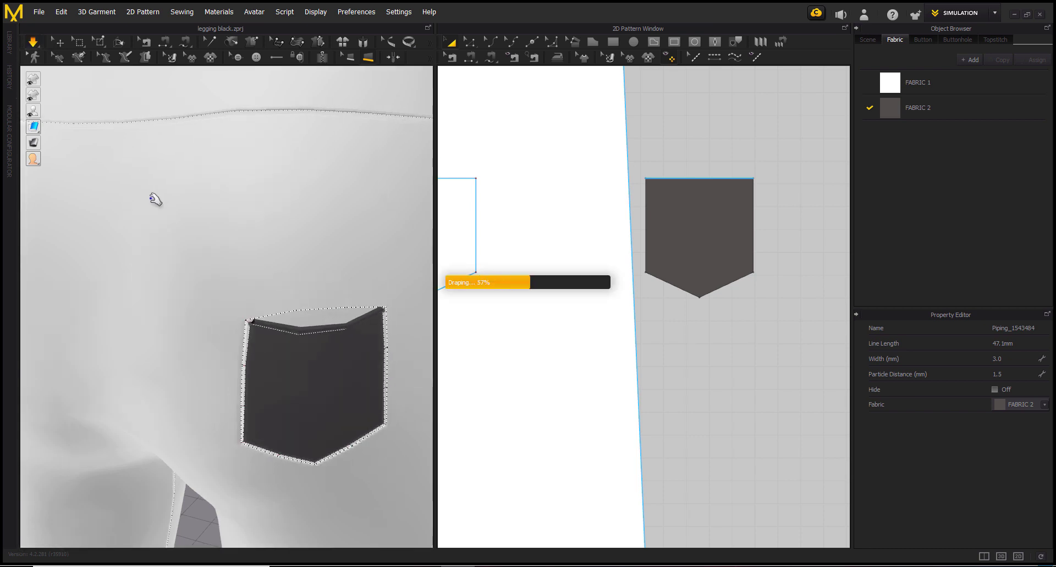
pyautogui.scroll(-5, 261, 360)
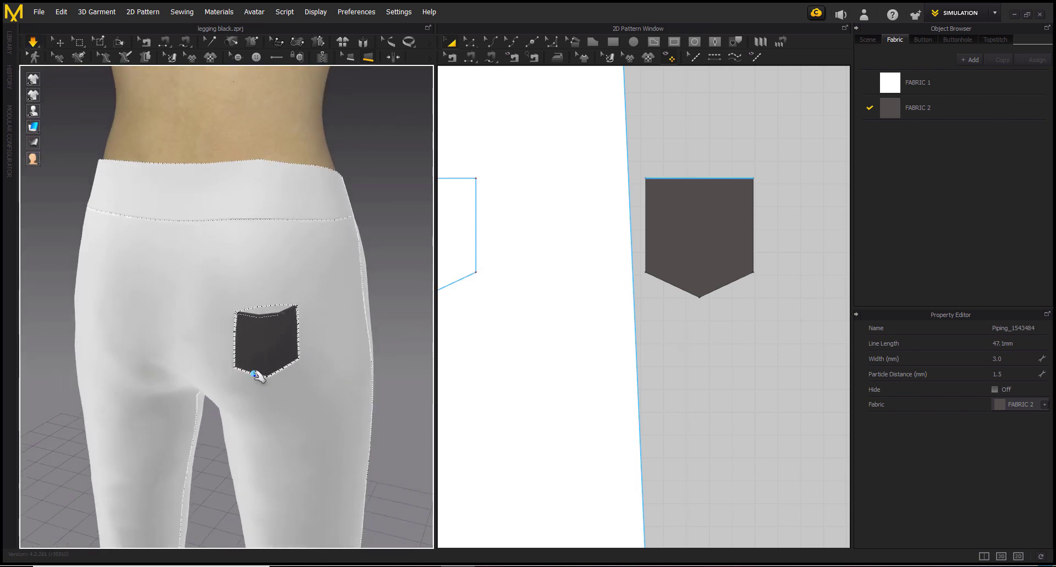
pyautogui.scroll(-3, 256, 370)
pyautogui.moveTo(345, 361)
pyautogui.mouseDown(button='right')
pyautogui.moveTo(243, 361)
pyautogui.moveTo(229, 235)
pyautogui.moveTo(277, 345)
pyautogui.moveTo(361, 281)
pyautogui.moveTo(316, 319)
pyautogui.moveTo(356, 307)
pyautogui.moveTo(324, 280)
pyautogui.moveTo(391, 302)
pyautogui.moveTo(370, 287)
pyautogui.mouseUp(button='right')
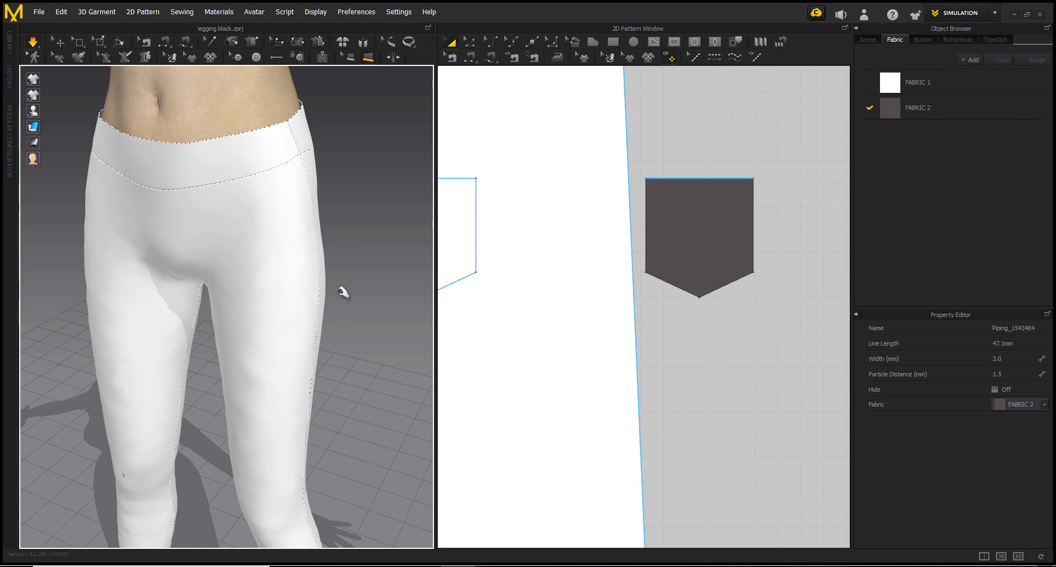
# Copy FABRIC 1 into a new FABRIC 3 with the Leather material type
pyautogui.scroll(-3, 344, 292)
pyautogui.scroll(3, 330, 269)
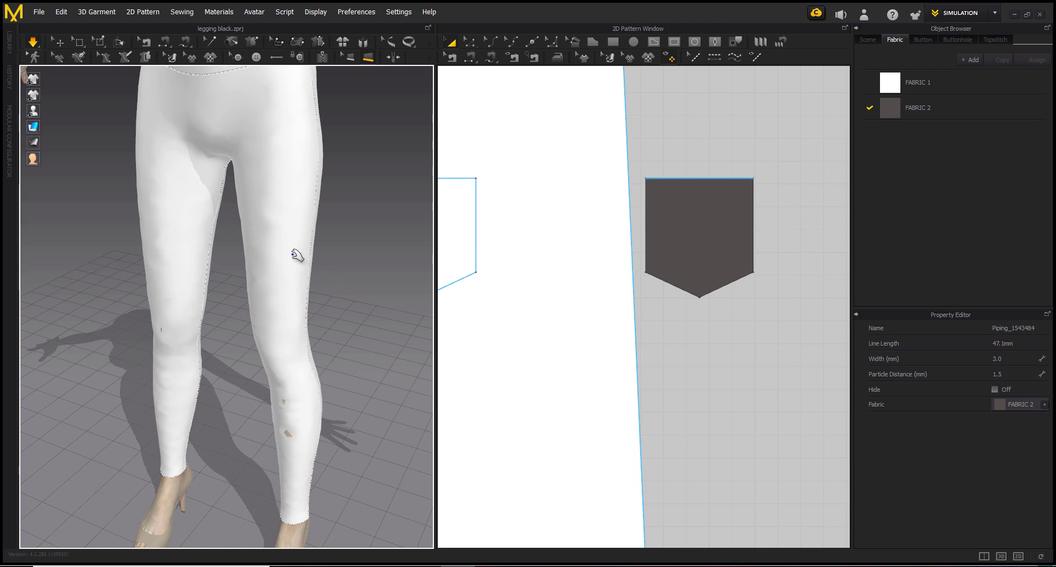
pyautogui.click(891, 82)
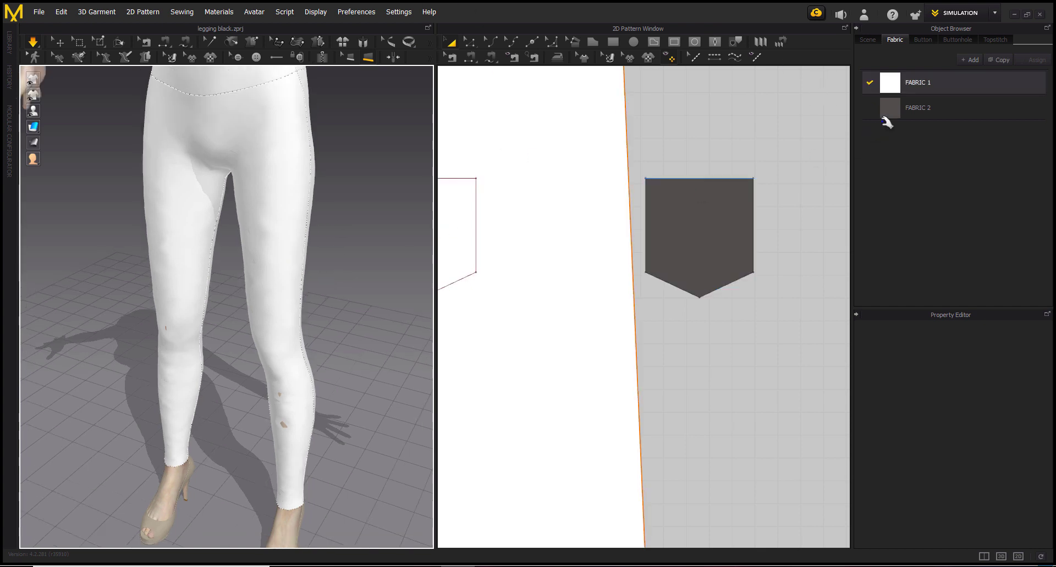
pyautogui.click(969, 60)
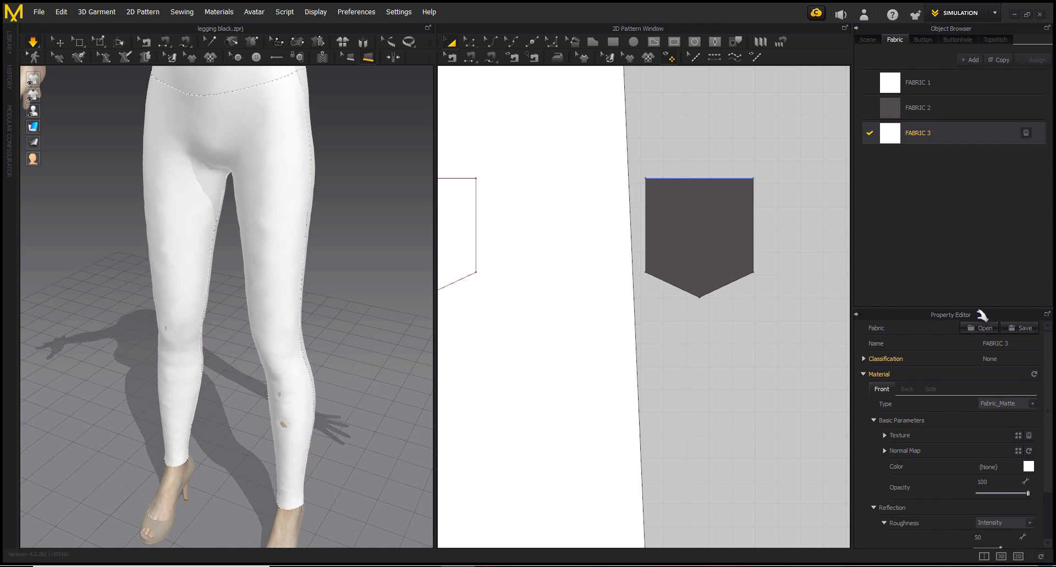
pyautogui.click(1033, 404)
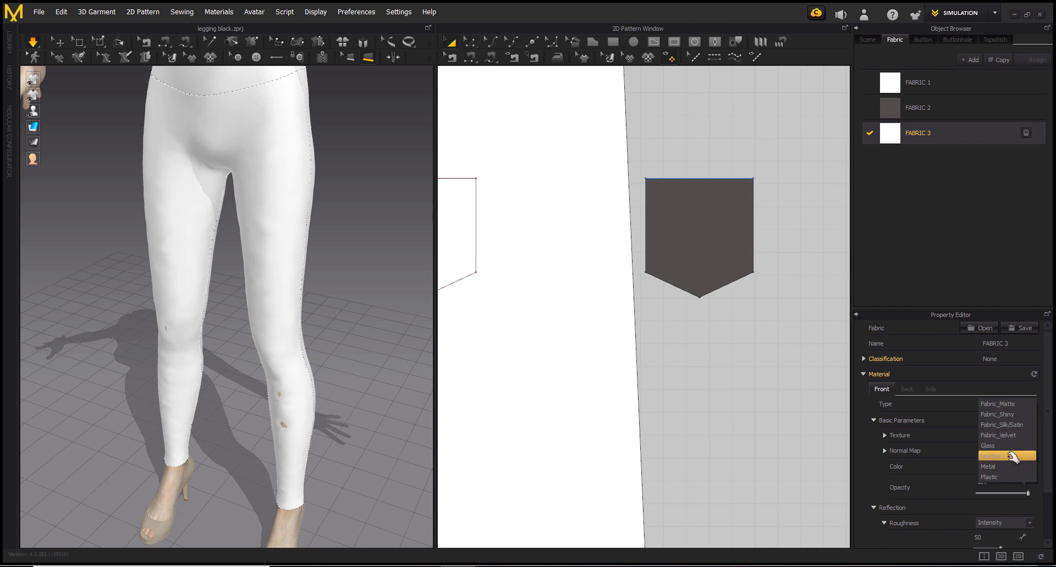
pyautogui.click(1010, 456)
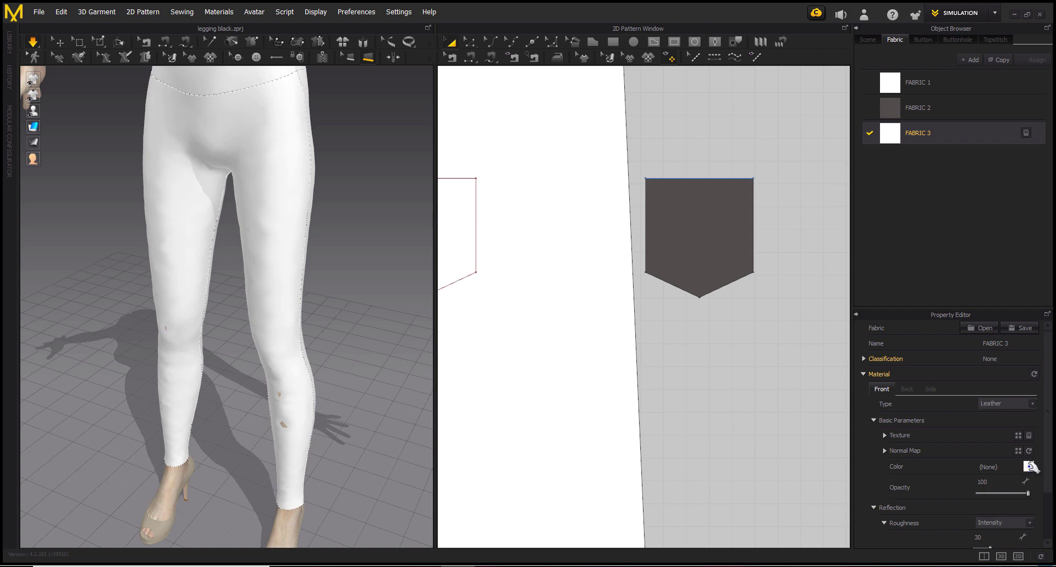
# Set FABRIC 3's colour to a near-black shade
pyautogui.click(1027, 467)
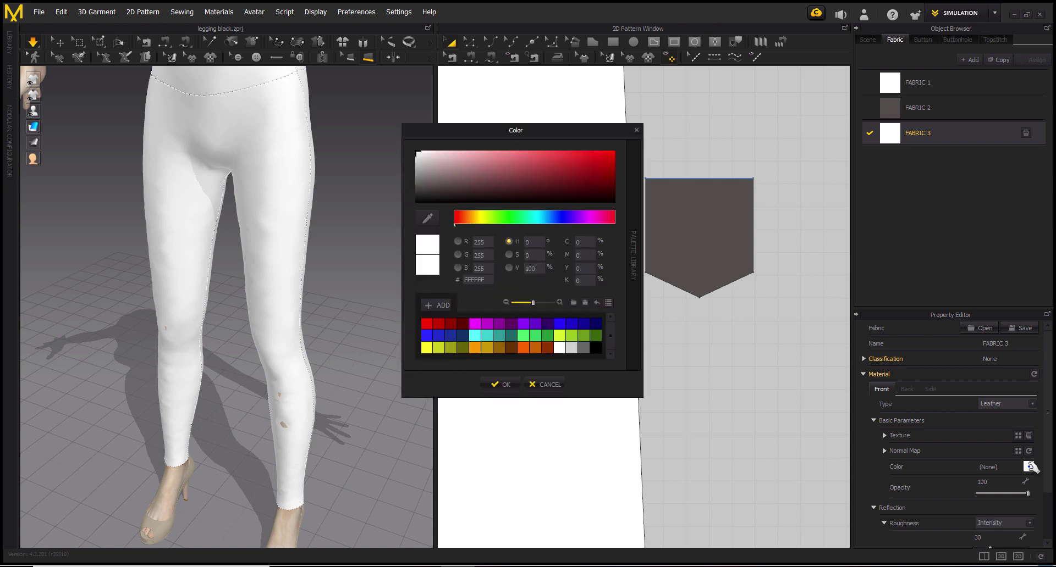
pyautogui.click(597, 348)
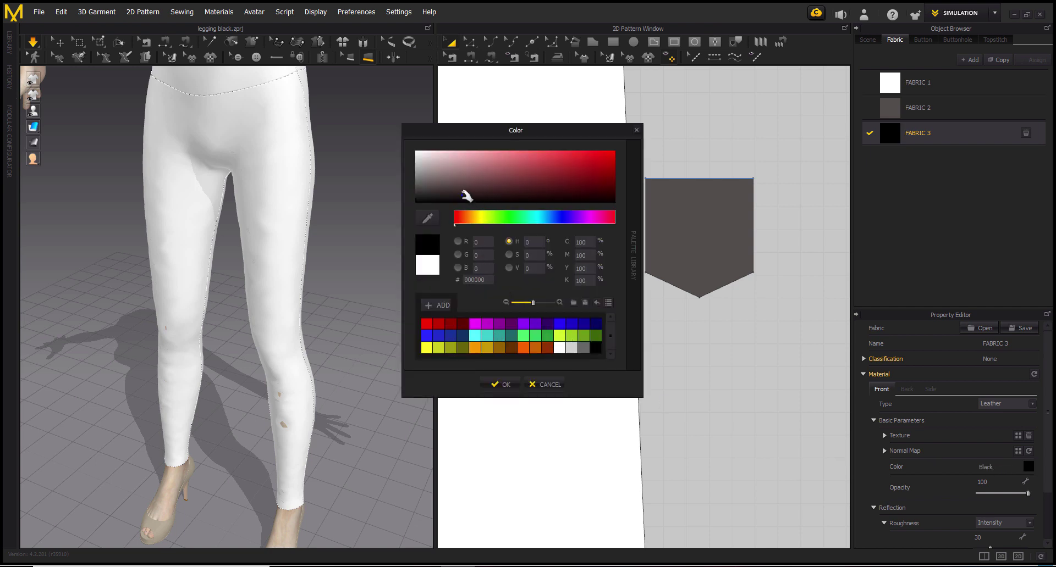
pyautogui.moveTo(454, 192); pyautogui.dragTo(437, 196)
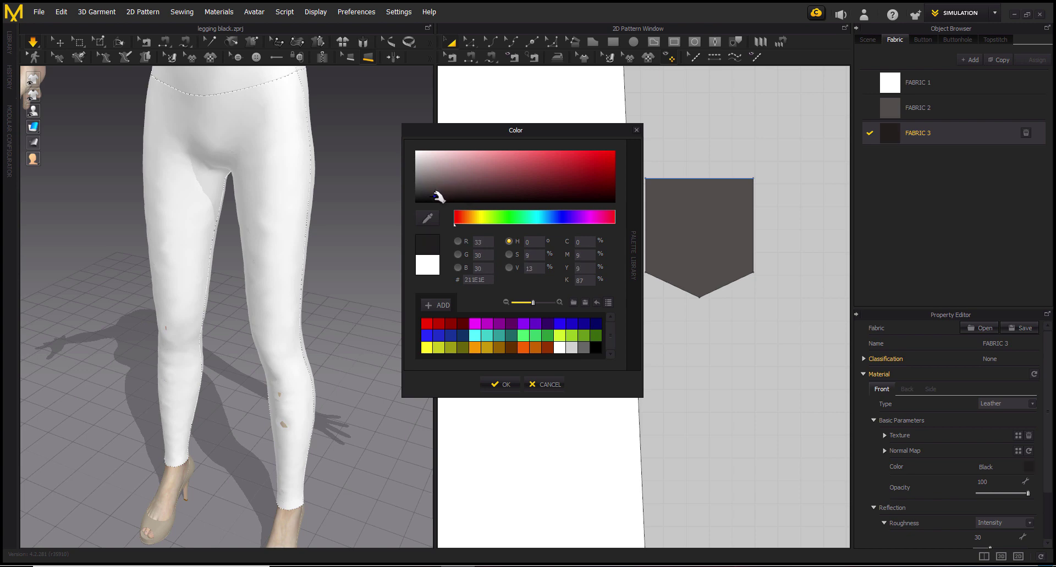
pyautogui.click(504, 385)
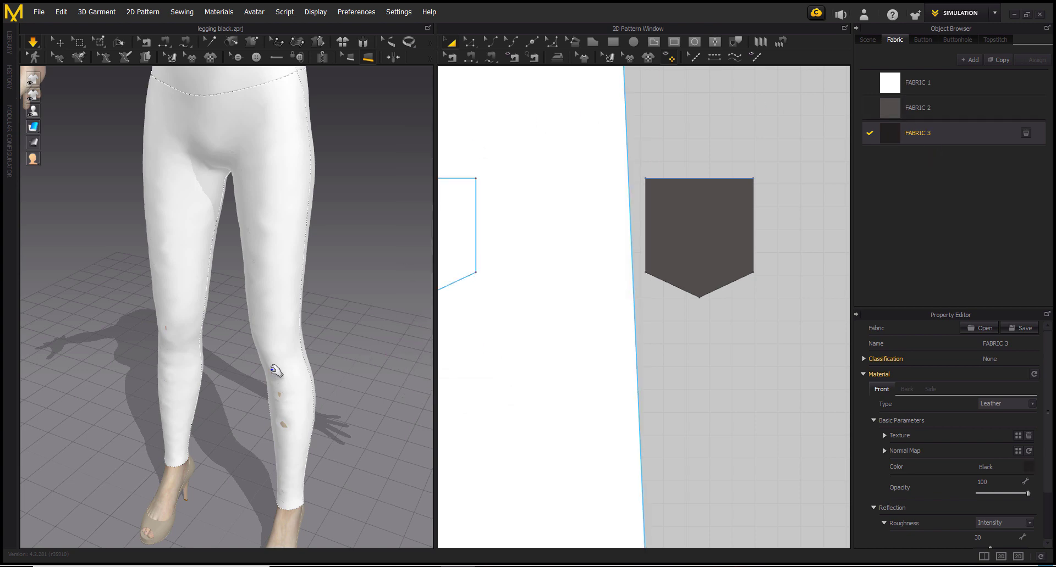
pyautogui.scroll(-3, 278, 366)
pyautogui.moveTo(283, 353); pyautogui.dragTo(310, 359, button='right')
pyautogui.scroll(3, 302, 361)
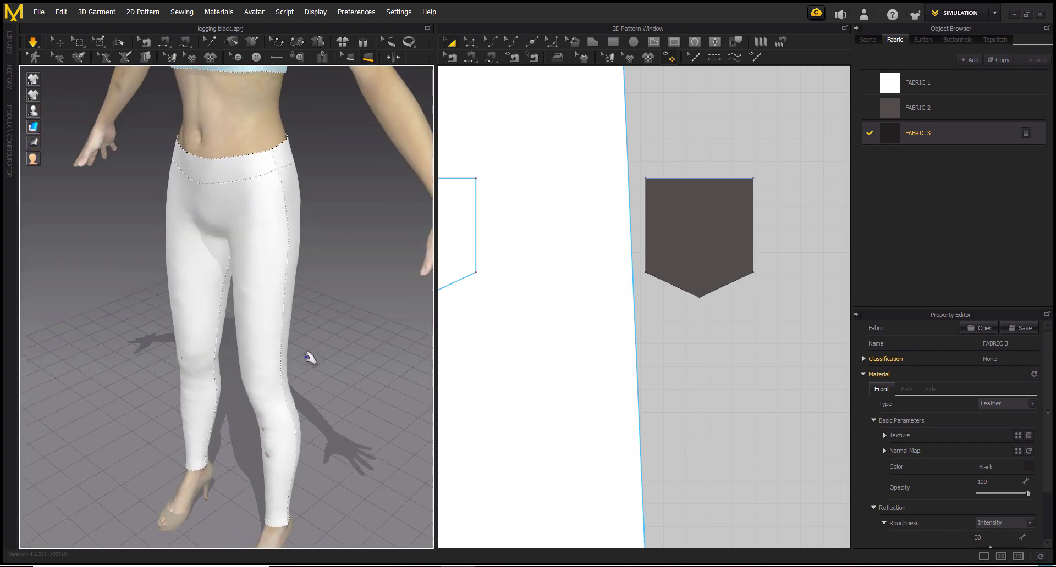
# Assign FABRIC 3 to every legging pattern piece, including both waistbands
pyautogui.click(777, 161)
pyautogui.moveTo(902, 137); pyautogui.dragTo(269, 274)
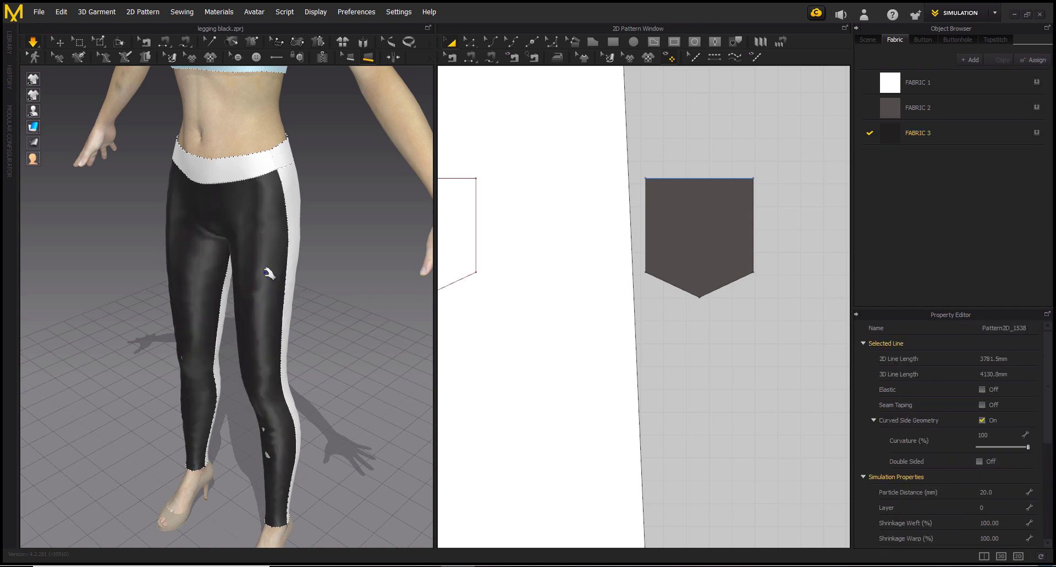
pyautogui.scroll(-3, 585, 308)
pyautogui.scroll(-3, 585, 308)
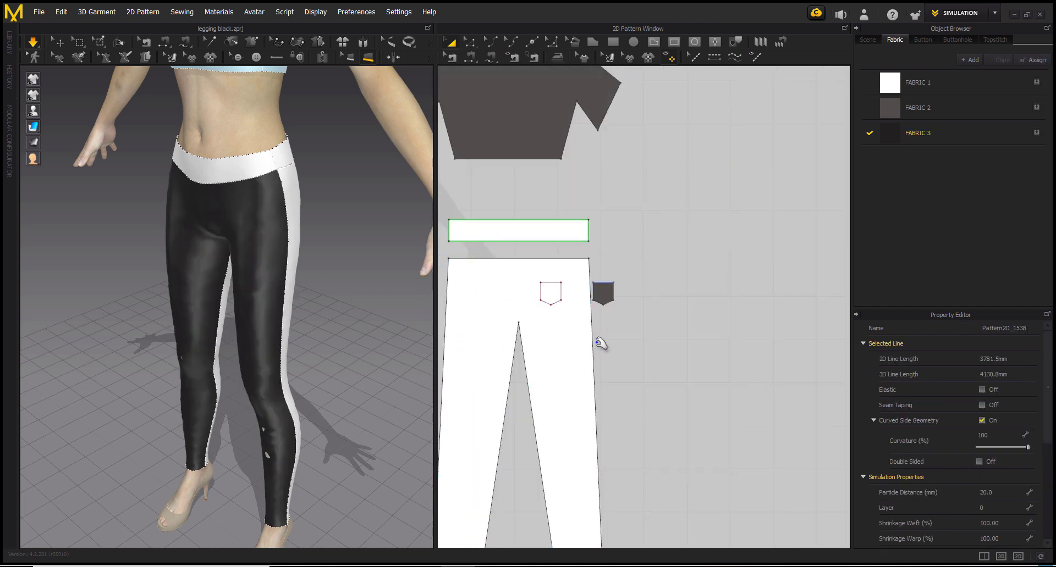
pyautogui.moveTo(596, 344); pyautogui.dragTo(730, 272, button='middle')
pyautogui.scroll(-3, 731, 271)
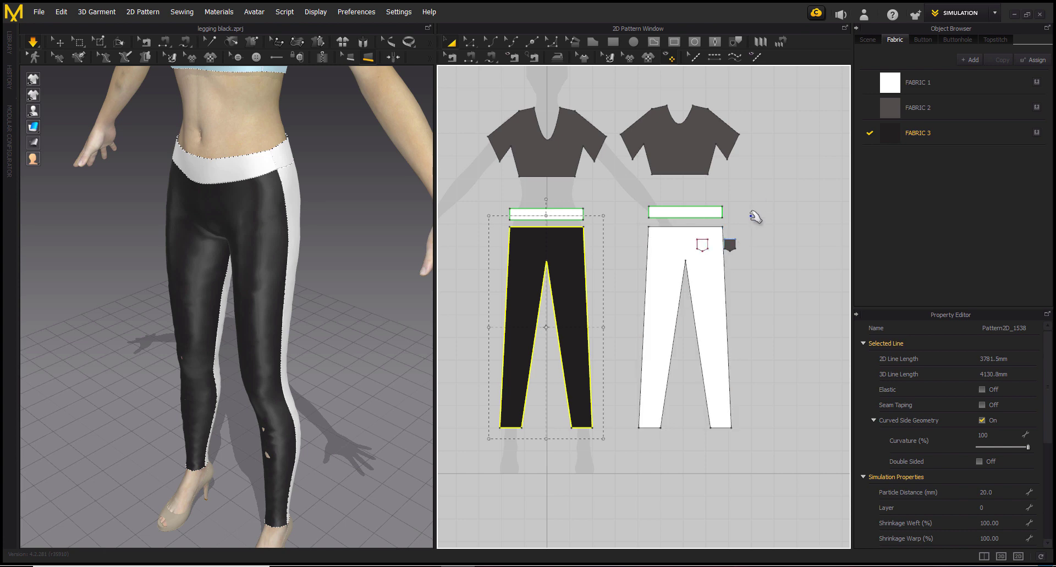
pyautogui.moveTo(755, 200); pyautogui.dragTo(504, 461)
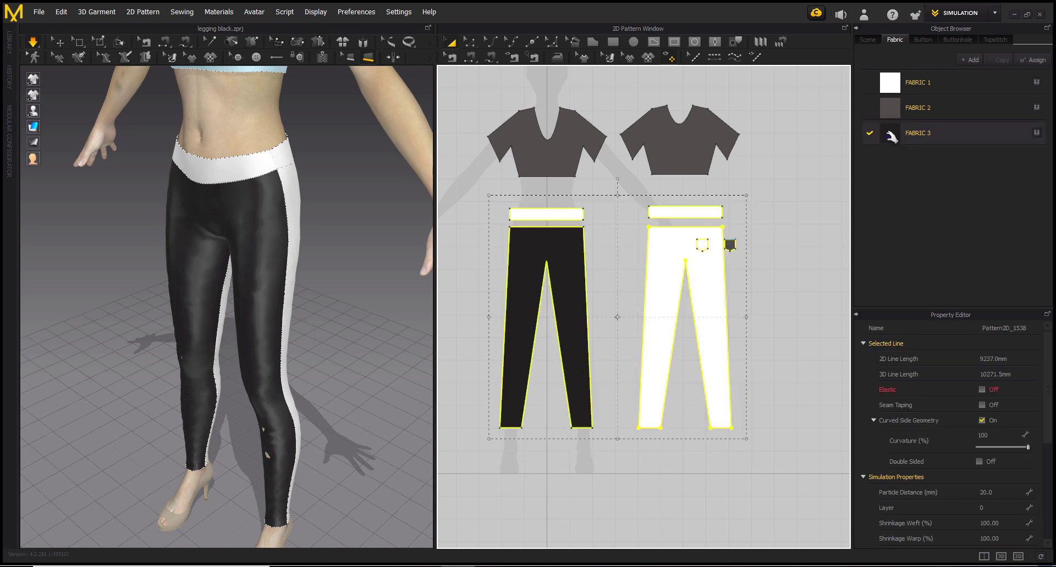
pyautogui.click(669, 257)
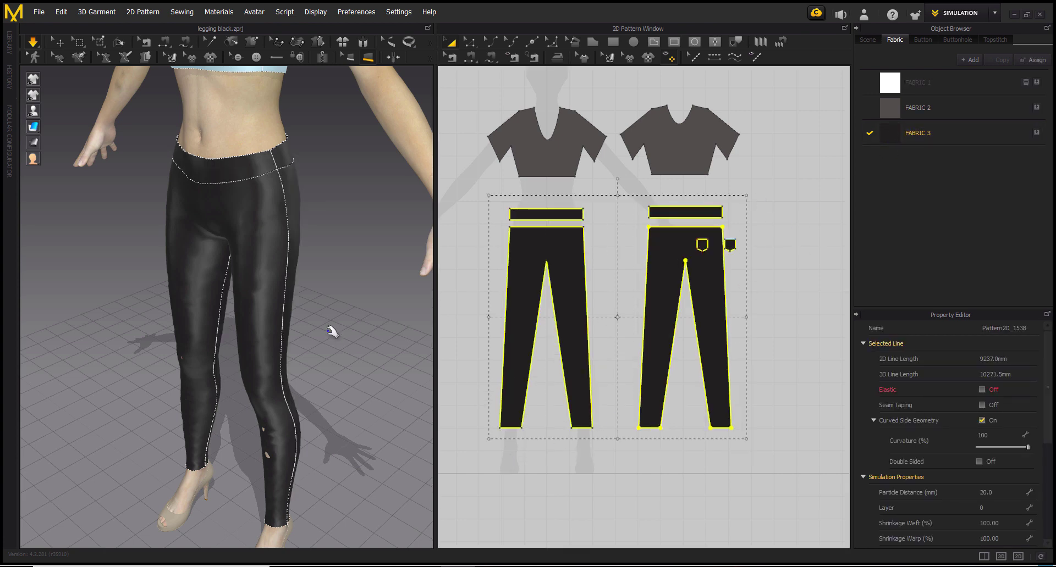
# Orbit front and back around the avatar to inspect the black leather leggings
pyautogui.scroll(-3, 330, 352)
pyautogui.moveTo(334, 370)
pyautogui.mouseDown(button='right')
pyautogui.moveTo(236, 354)
pyautogui.moveTo(333, 335)
pyautogui.moveTo(310, 310)
pyautogui.mouseUp(button='right')
pyautogui.click(58, 42)
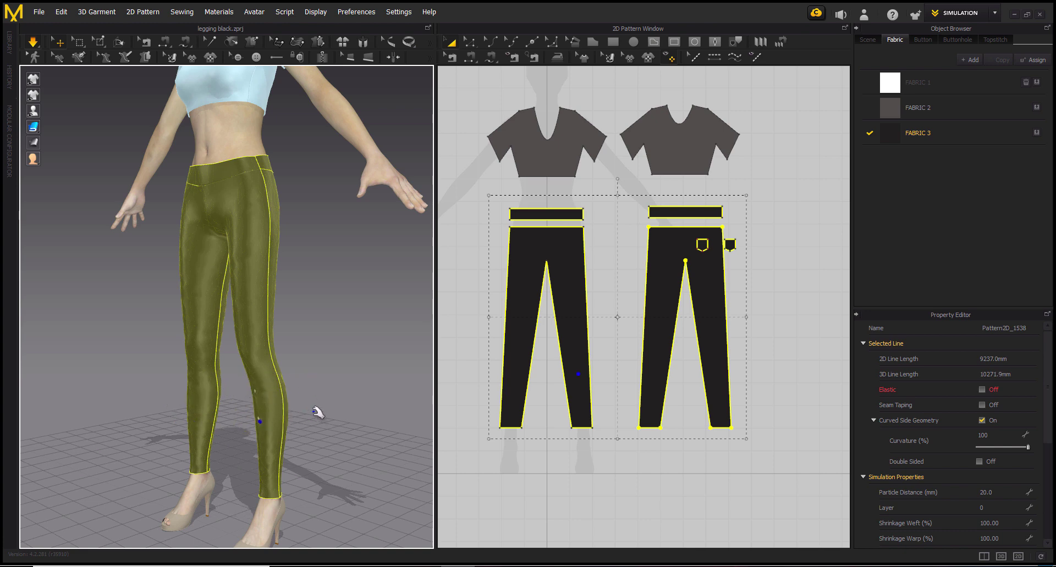
pyautogui.click(302, 423)
pyautogui.scroll(2, 275, 429)
pyautogui.moveTo(256, 434); pyautogui.dragTo(51, 389, button='right')
pyautogui.moveTo(242, 365); pyautogui.dragTo(241, 389, button='right')
pyautogui.moveTo(333, 357); pyautogui.dragTo(210, 358, button='right')
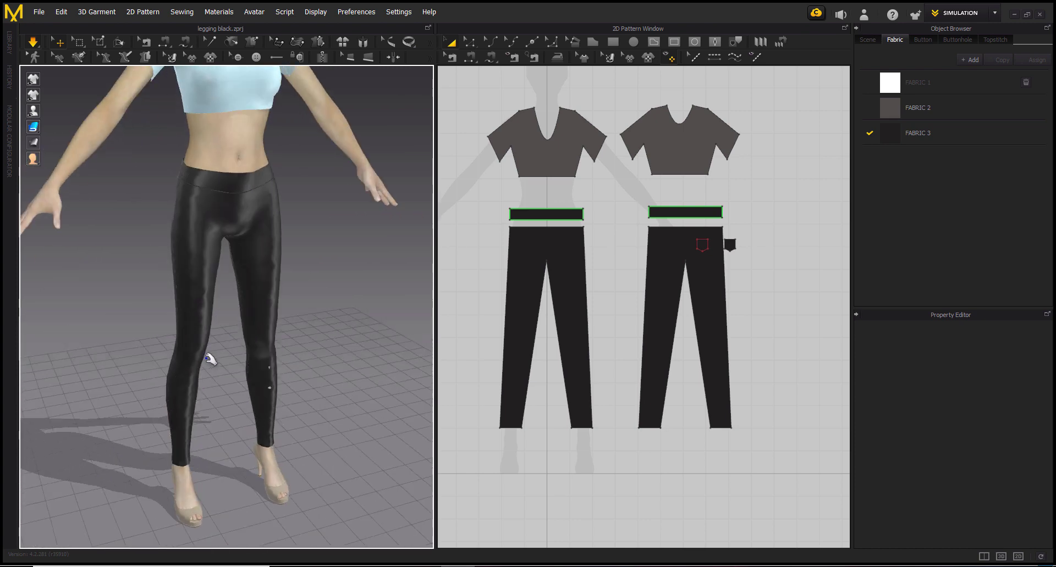
pyautogui.moveTo(328, 347); pyautogui.dragTo(230, 325, button='right')
pyautogui.scroll(-3, 230, 325)
pyautogui.moveTo(283, 306)
pyautogui.mouseDown(button='right')
pyautogui.moveTo(313, 346)
pyautogui.moveTo(332, 311)
pyautogui.moveTo(335, 351)
pyautogui.mouseUp(button='right')
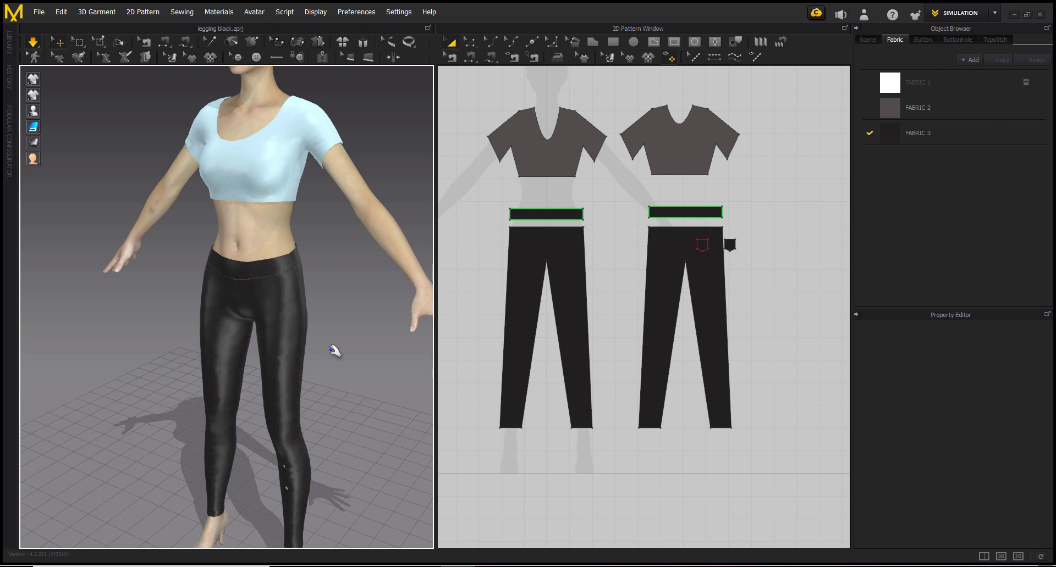